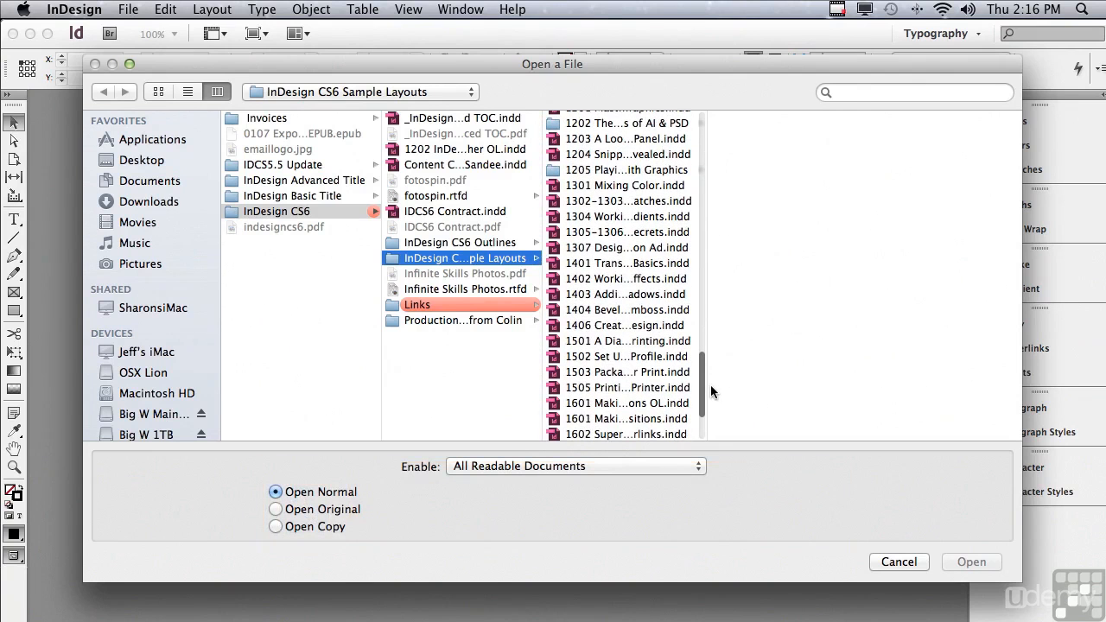
Step: Open the document 1402 Working with Feather Effects.indd from the sample layouts folder
{"action": "left_click", "coordinate": [633, 275]}
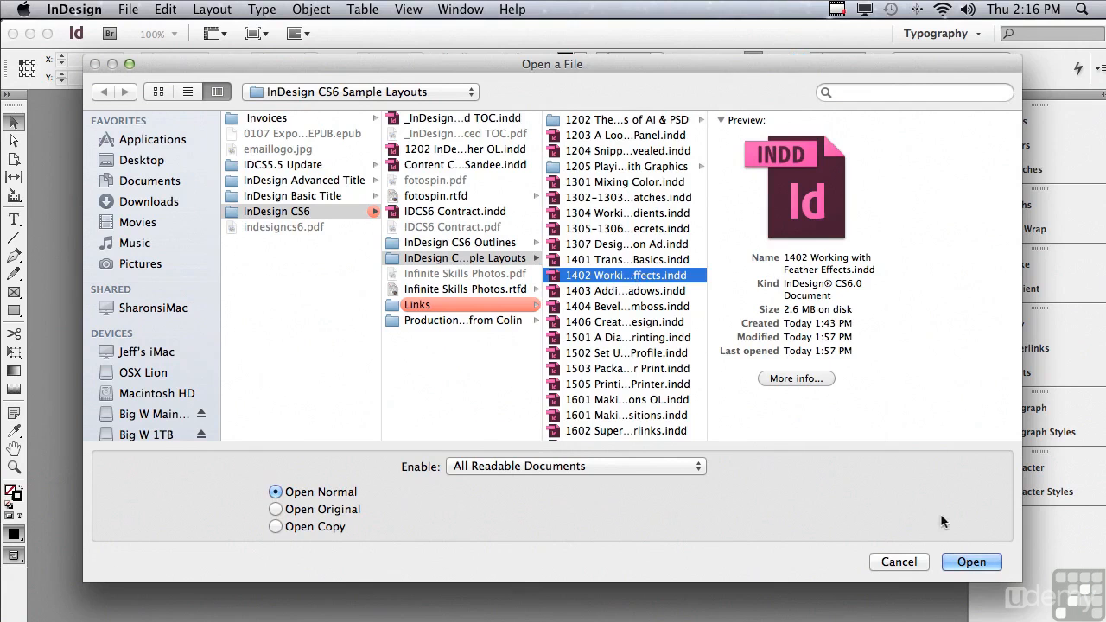
{"action": "left_click", "coordinate": [969, 562]}
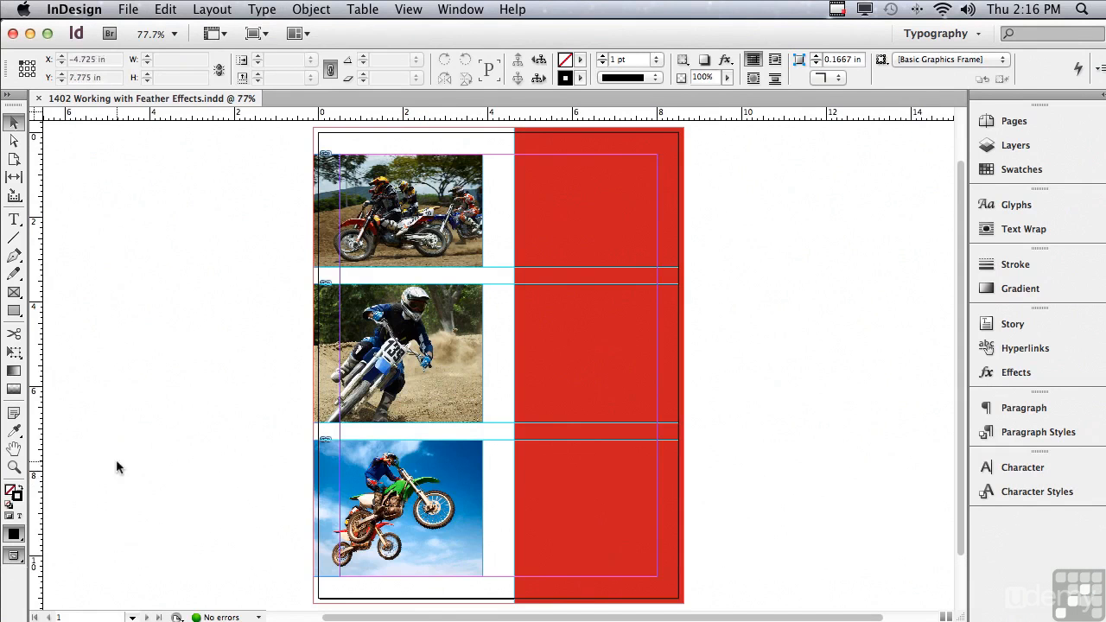
Step: Add a Basic Feather effect to the top photo of the three motocross riders, keeping the photo in view for preview
{"action": "left_click", "coordinate": [13, 469]}
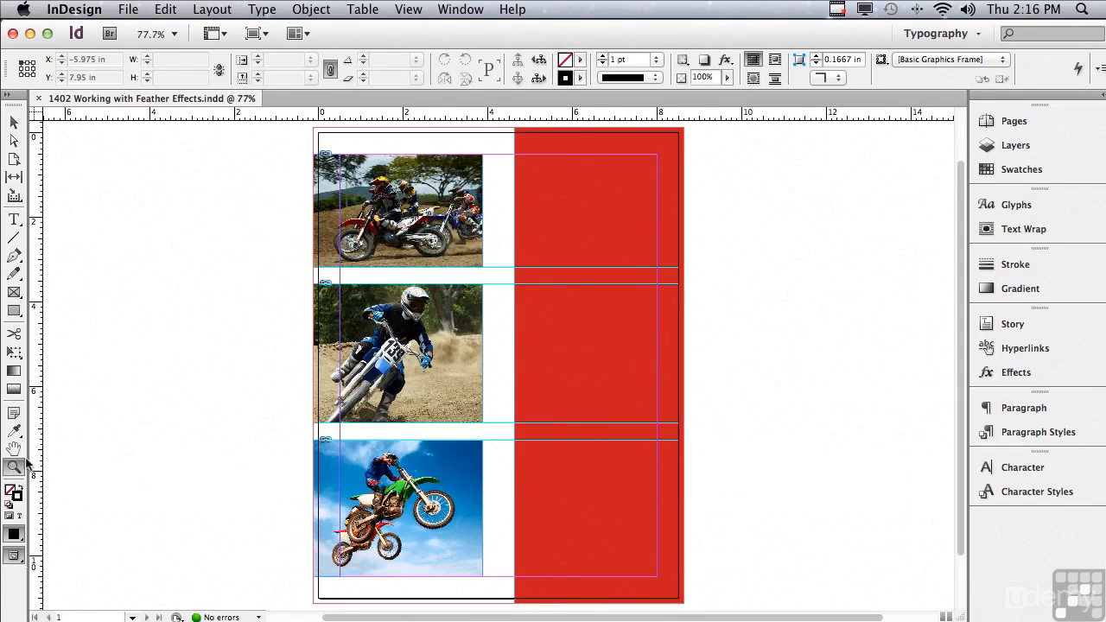
{"action": "left_click_drag", "start_coordinate": [308, 122], "coordinate": [786, 412]}
{"action": "left_click_drag", "start_coordinate": [611, 619], "coordinate": [630, 619]}
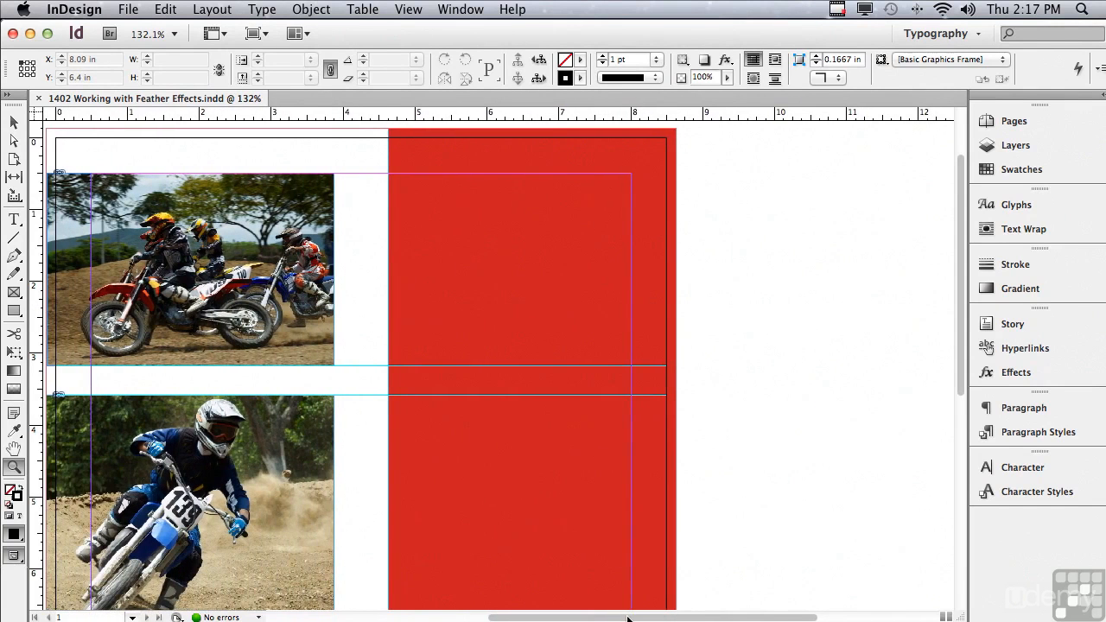
{"action": "left_click", "coordinate": [14, 122]}
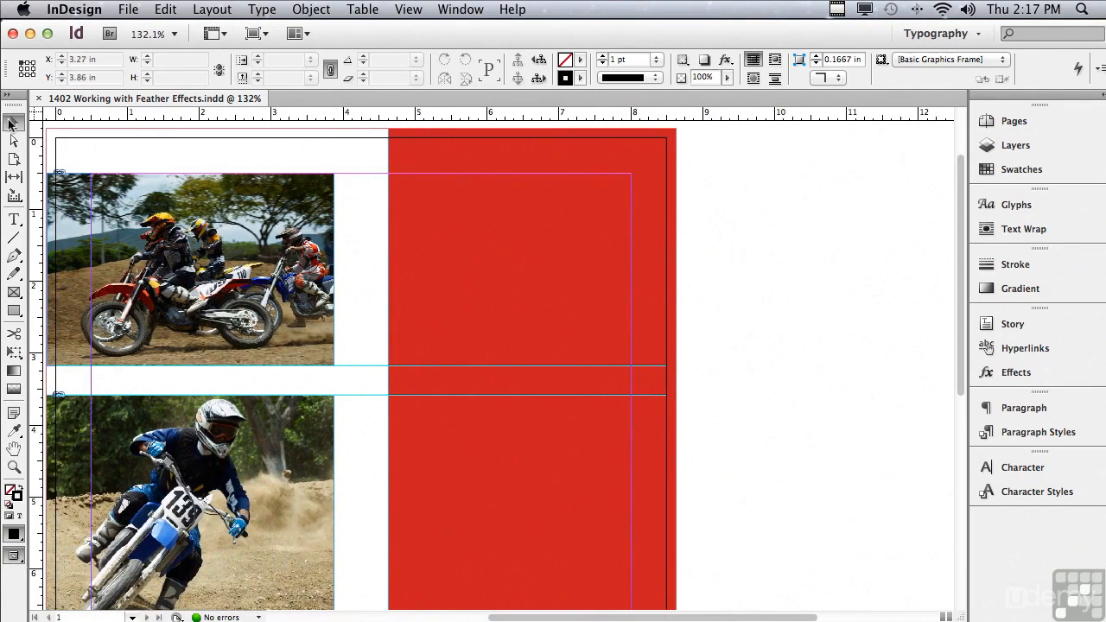
{"action": "left_click", "coordinate": [114, 191]}
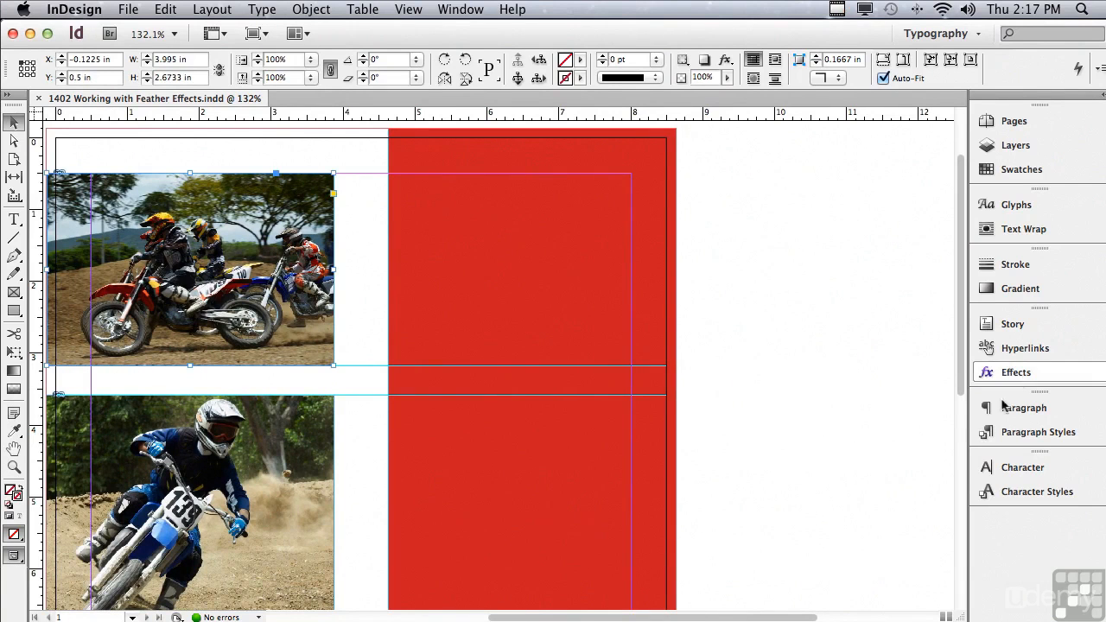
{"action": "left_click", "coordinate": [1017, 377]}
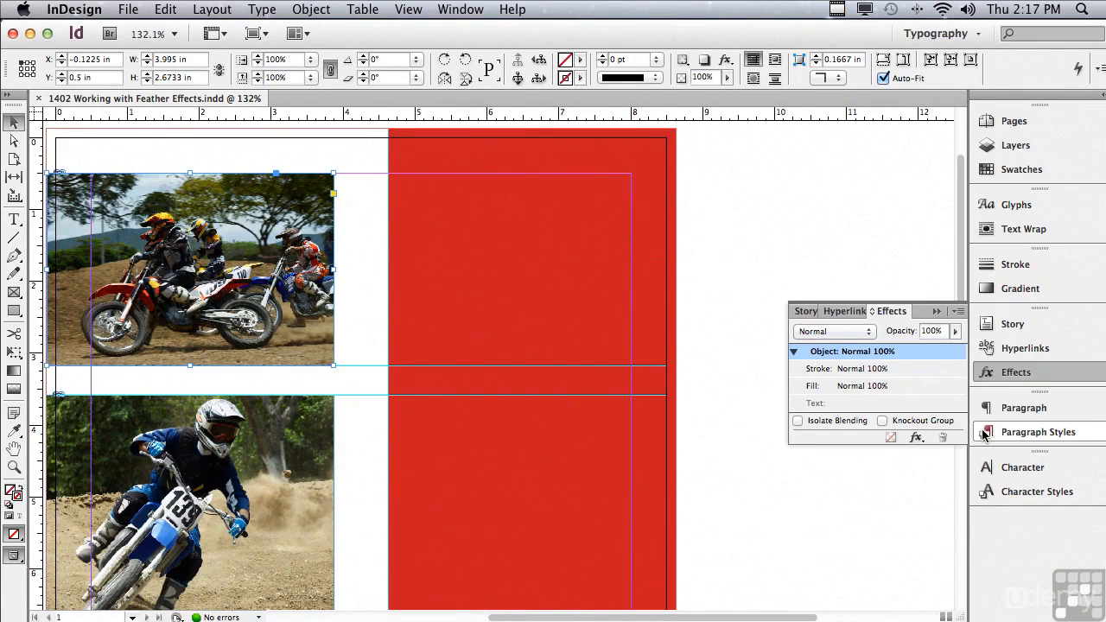
{"action": "left_click", "coordinate": [917, 438]}
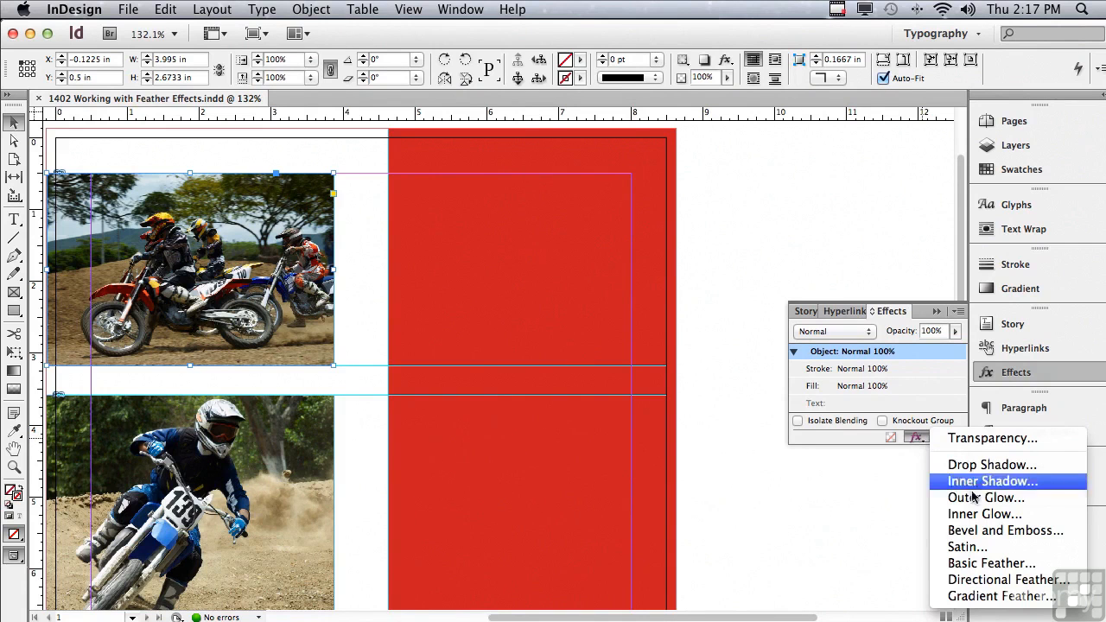
{"action": "left_click", "coordinate": [982, 565]}
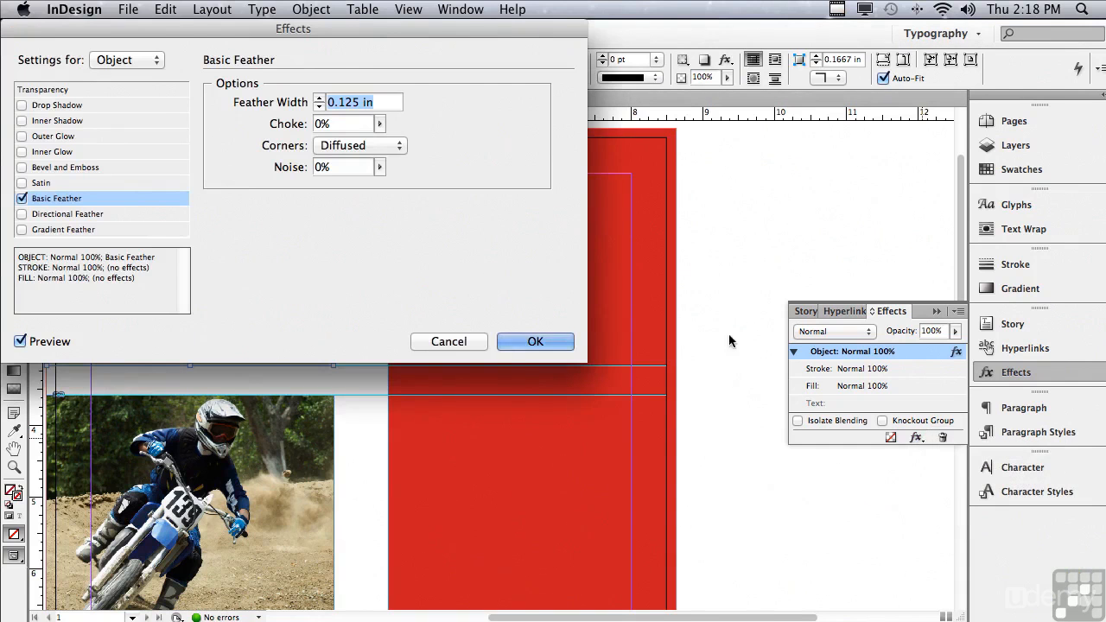
{"action": "left_click_drag", "start_coordinate": [93, 37], "coordinate": [465, 84]}
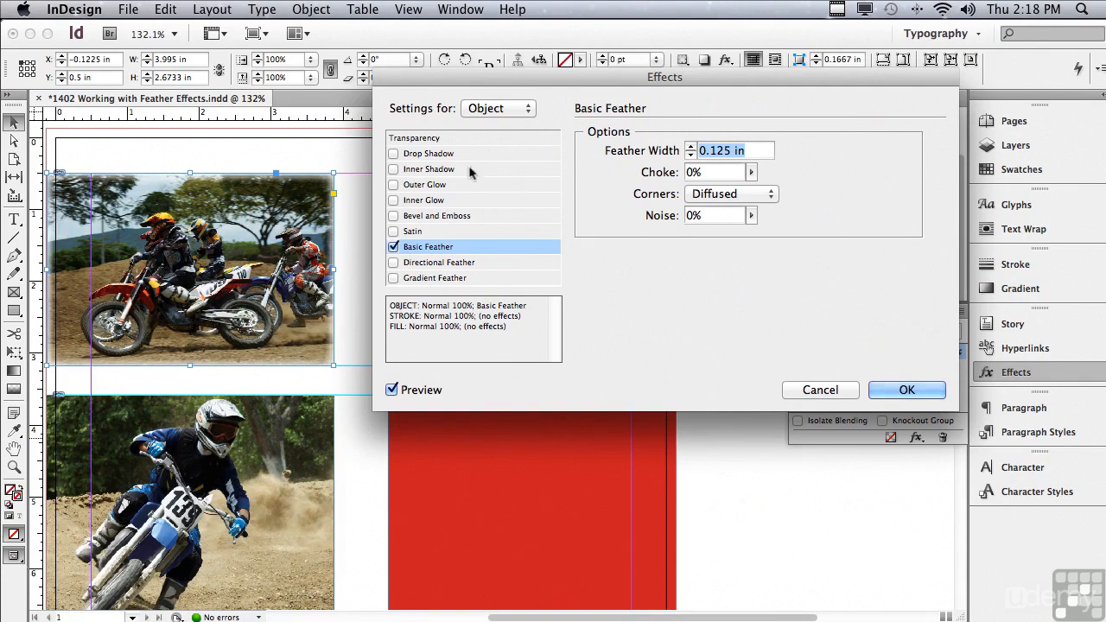
Step: Set the Basic Feather width of the top photo to 0.375 in
{"action": "left_click", "coordinate": [690, 146]}
{"action": "left_click", "coordinate": [689, 146]}
{"action": "left_click", "coordinate": [690, 146]}
{"action": "left_click", "coordinate": [689, 146]}
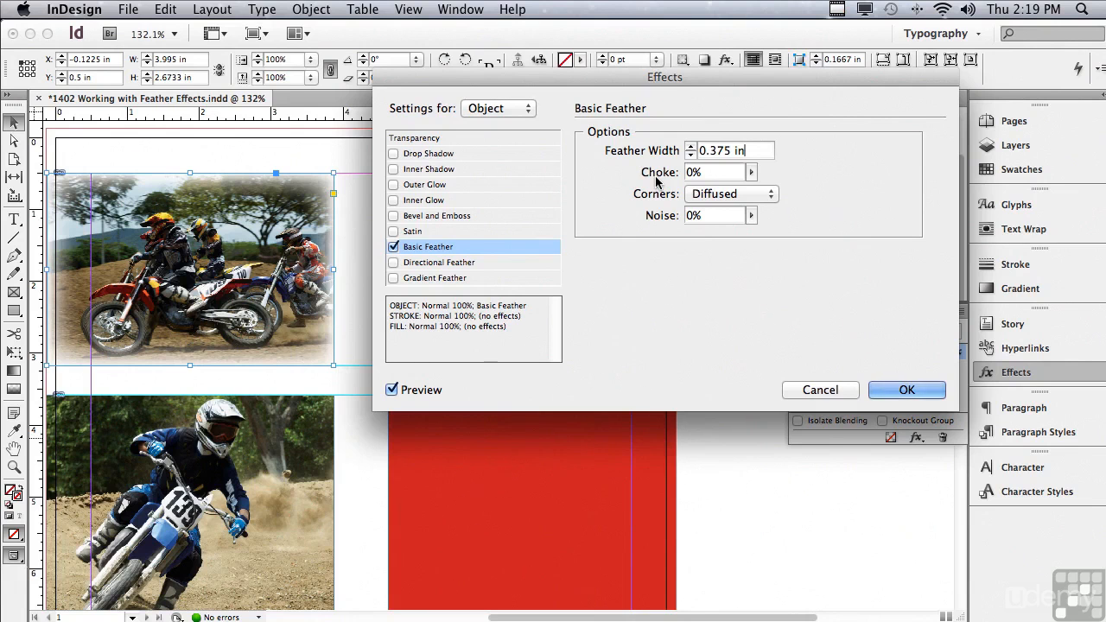
Step: Try the Basic Feather choke at 52% and 100%, and return it to 0%
{"action": "left_click", "coordinate": [750, 173]}
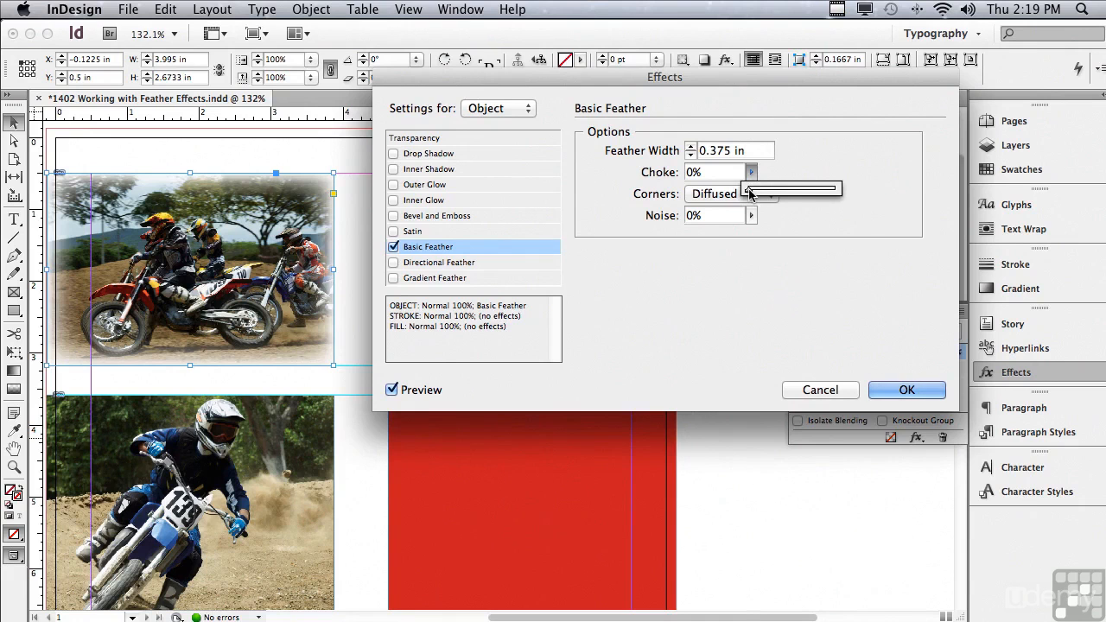
{"action": "left_click_drag", "start_coordinate": [751, 192], "coordinate": [794, 195]}
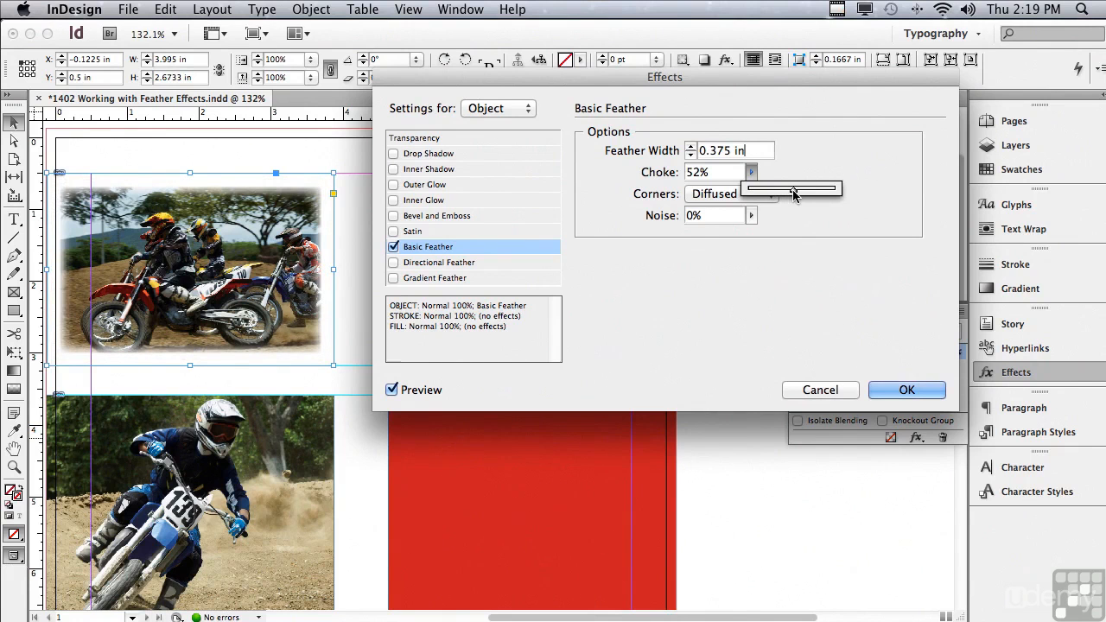
{"action": "left_click_drag", "start_coordinate": [794, 195], "coordinate": [845, 194]}
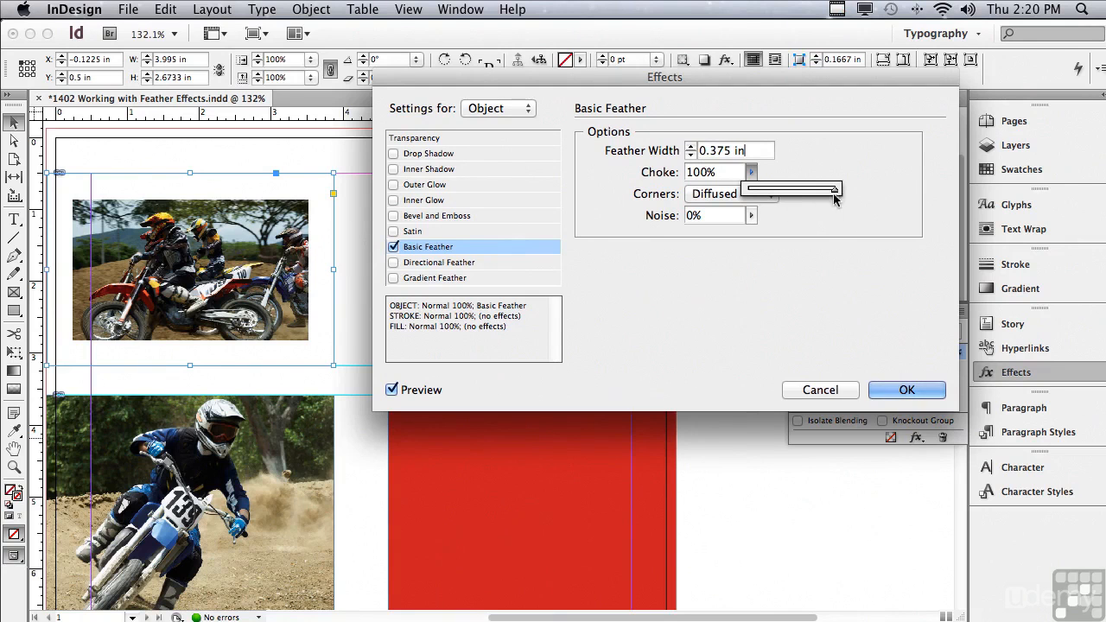
{"action": "left_click_drag", "start_coordinate": [836, 194], "coordinate": [706, 186]}
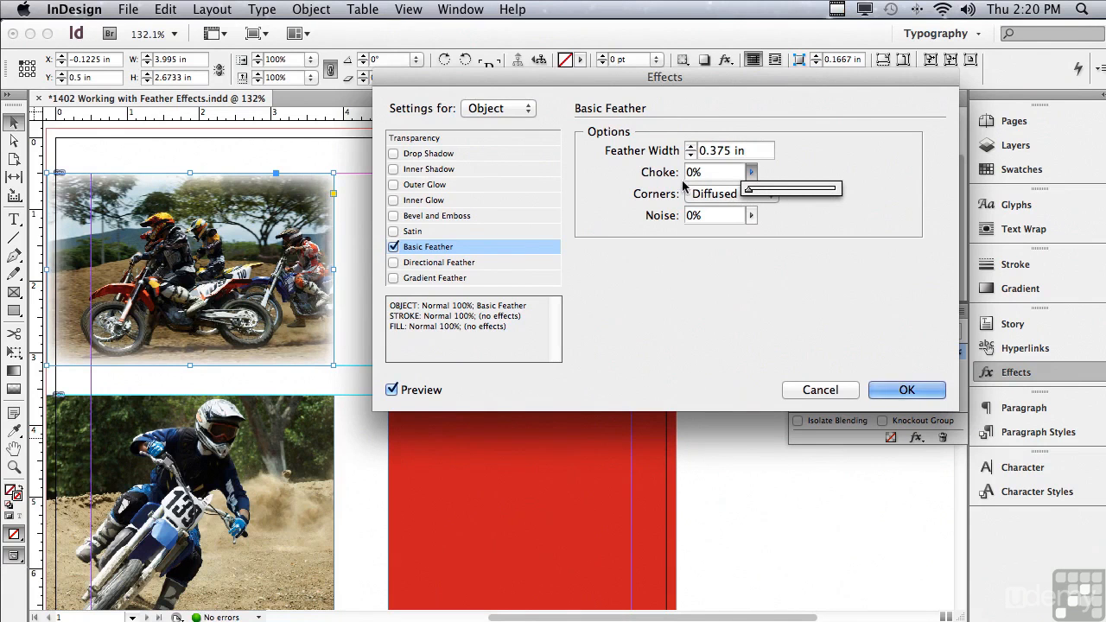
{"action": "left_click", "coordinate": [650, 204]}
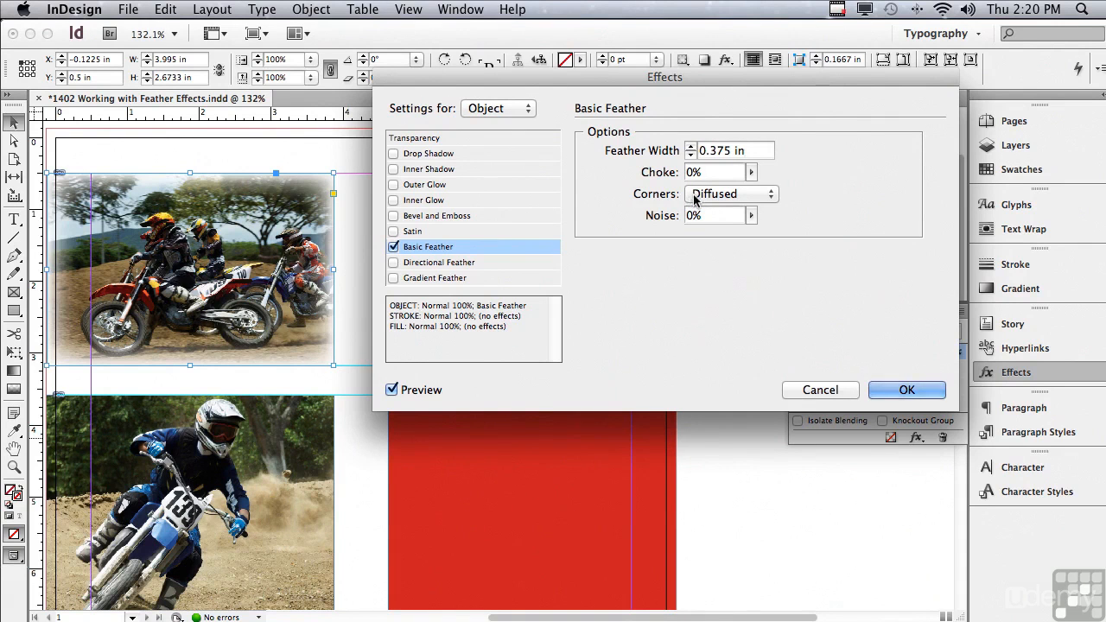
Step: Compare the Rounded and Sharp corner options for the Basic Feather, and set the corners back to Diffused
{"action": "left_click", "coordinate": [695, 199]}
{"action": "left_click", "coordinate": [697, 178]}
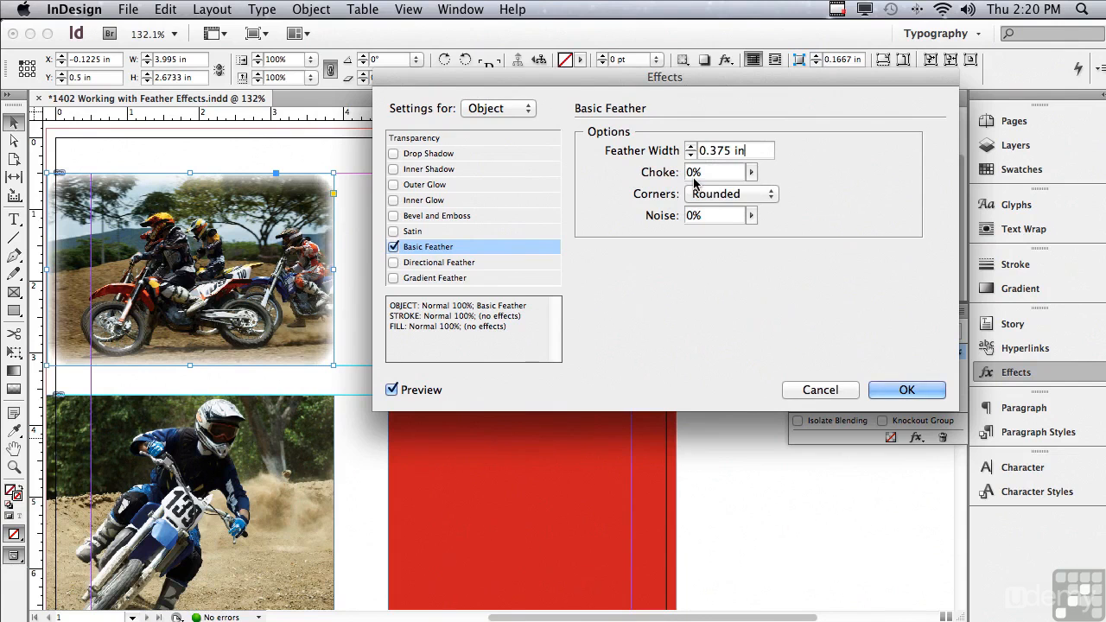
{"action": "left_click", "coordinate": [704, 197]}
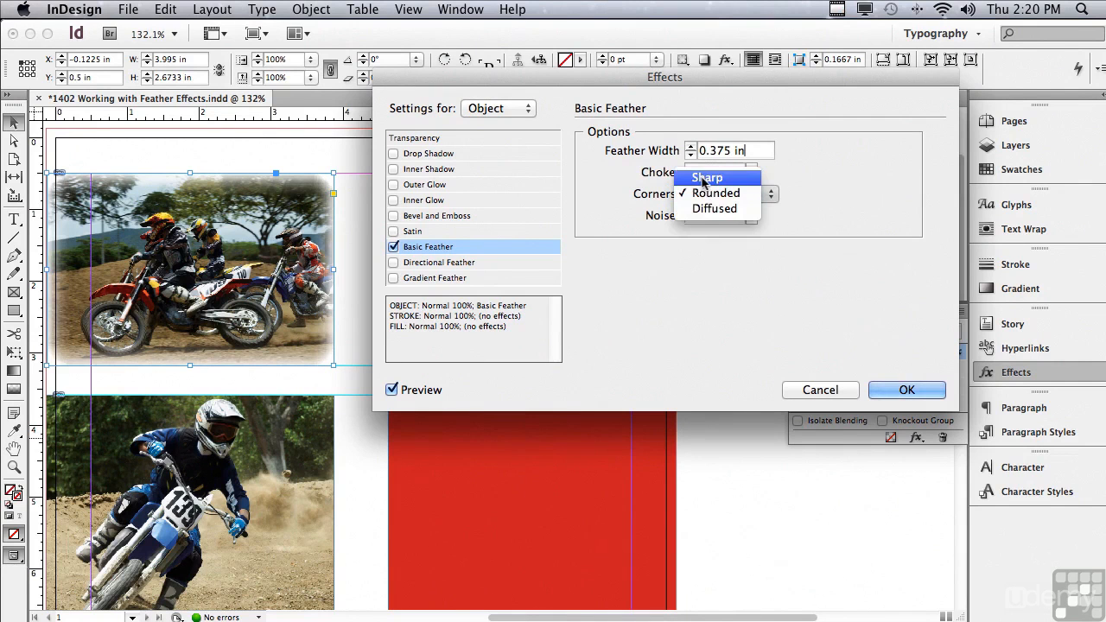
{"action": "left_click", "coordinate": [705, 178]}
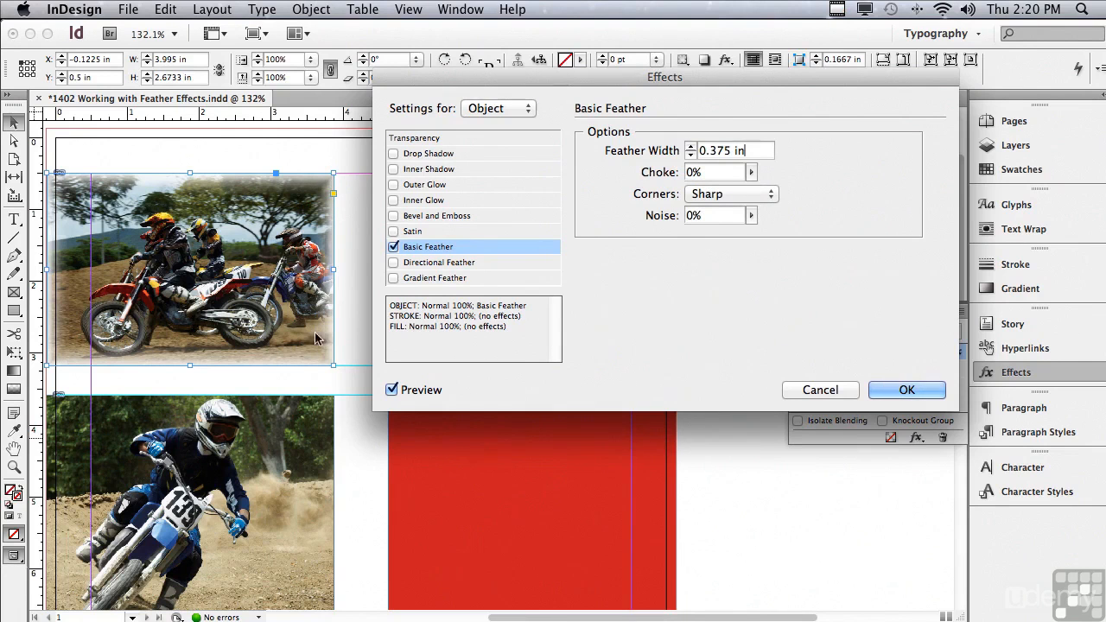
{"action": "left_click", "coordinate": [702, 196]}
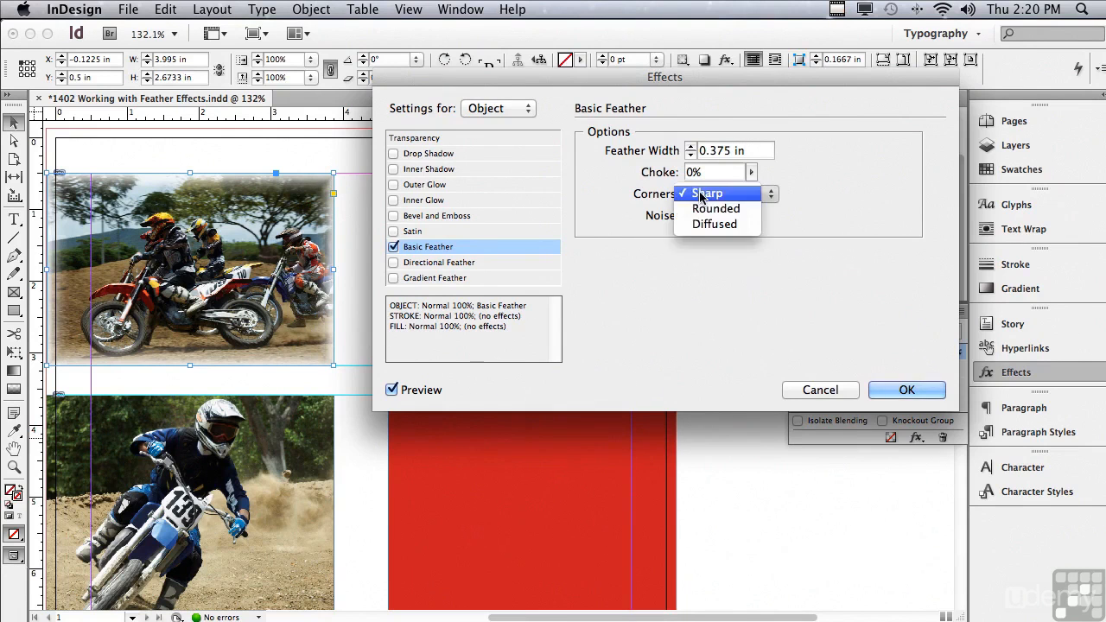
{"action": "left_click", "coordinate": [713, 223]}
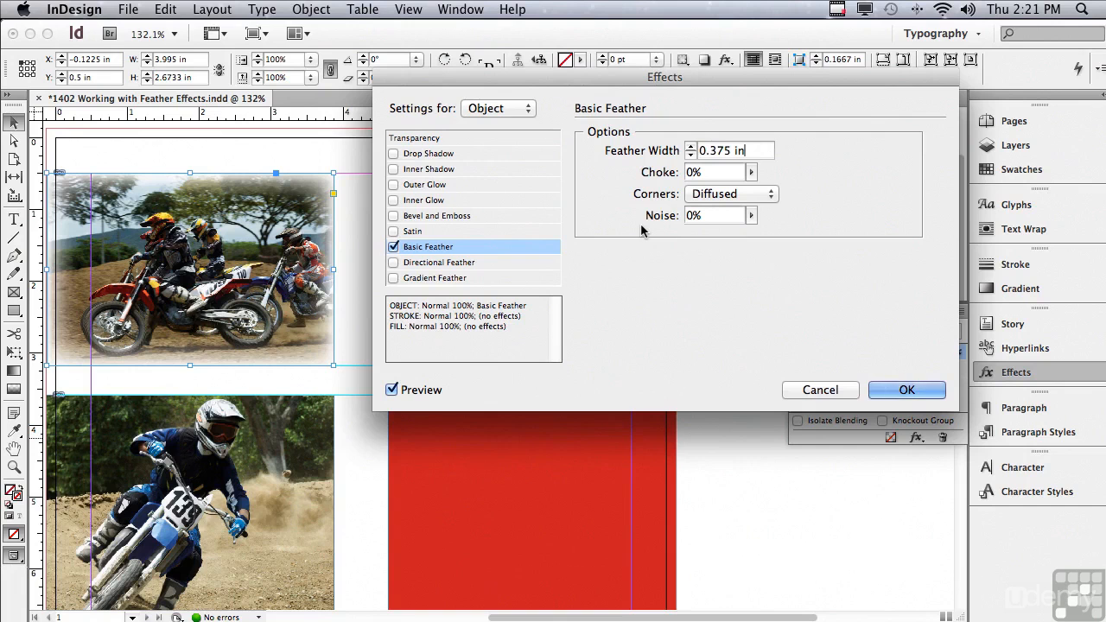
Step: Test the feather noise at 100%, bring it back down to a smooth edge, and apply the Basic Feather
{"action": "left_click", "coordinate": [752, 217]}
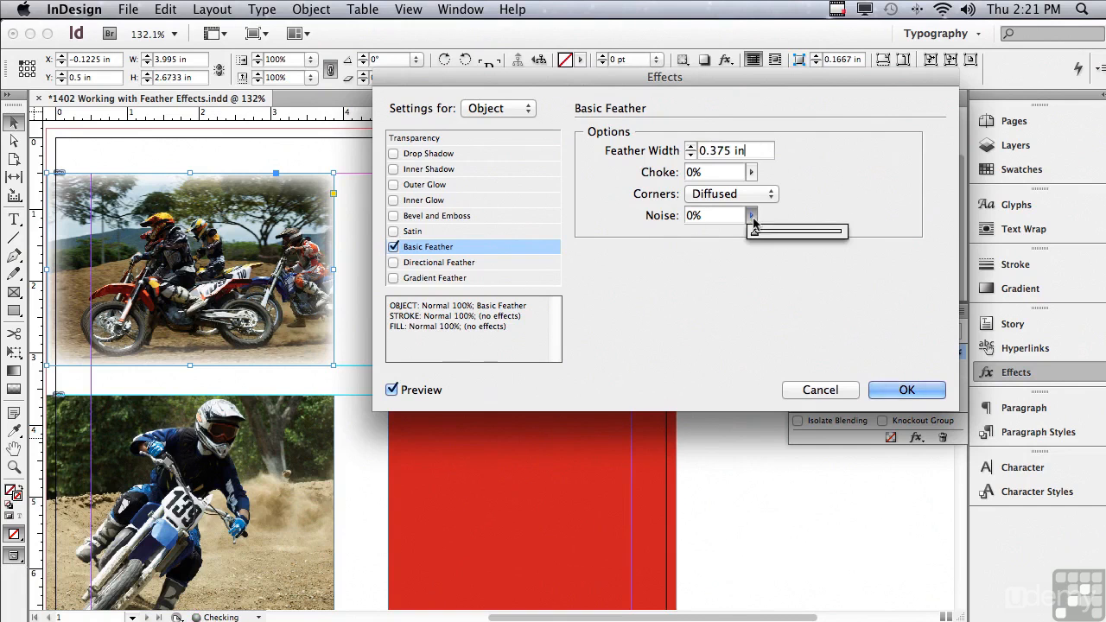
{"action": "left_click_drag", "start_coordinate": [757, 233], "coordinate": [759, 237]}
{"action": "left_click_drag", "start_coordinate": [760, 236], "coordinate": [851, 240]}
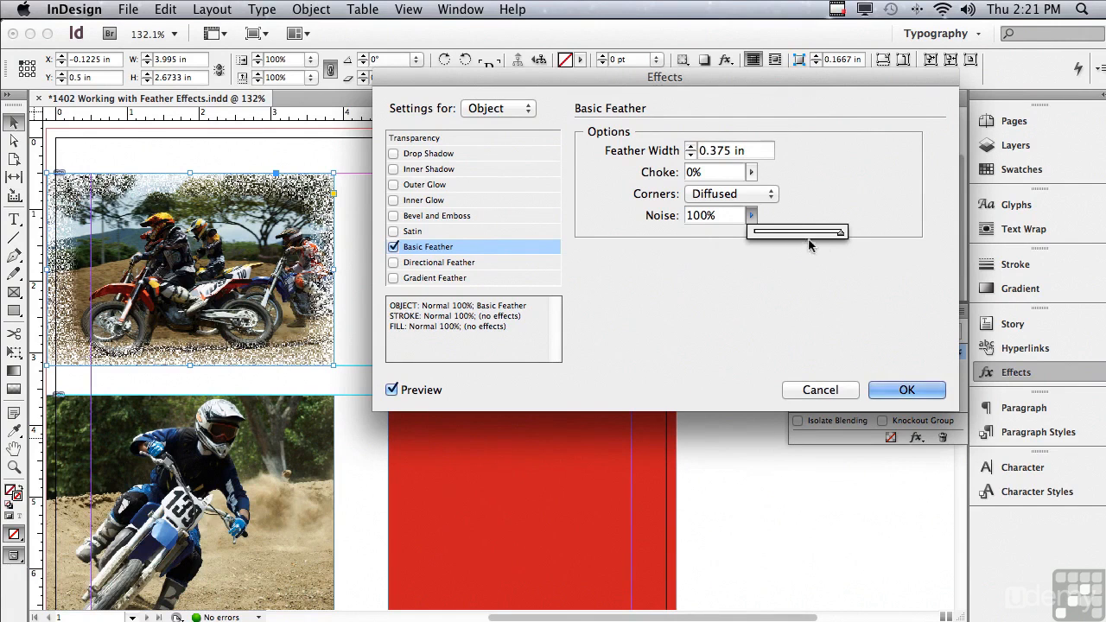
{"action": "left_click_drag", "start_coordinate": [838, 235], "coordinate": [758, 235]}
{"action": "left_click", "coordinate": [883, 394]}
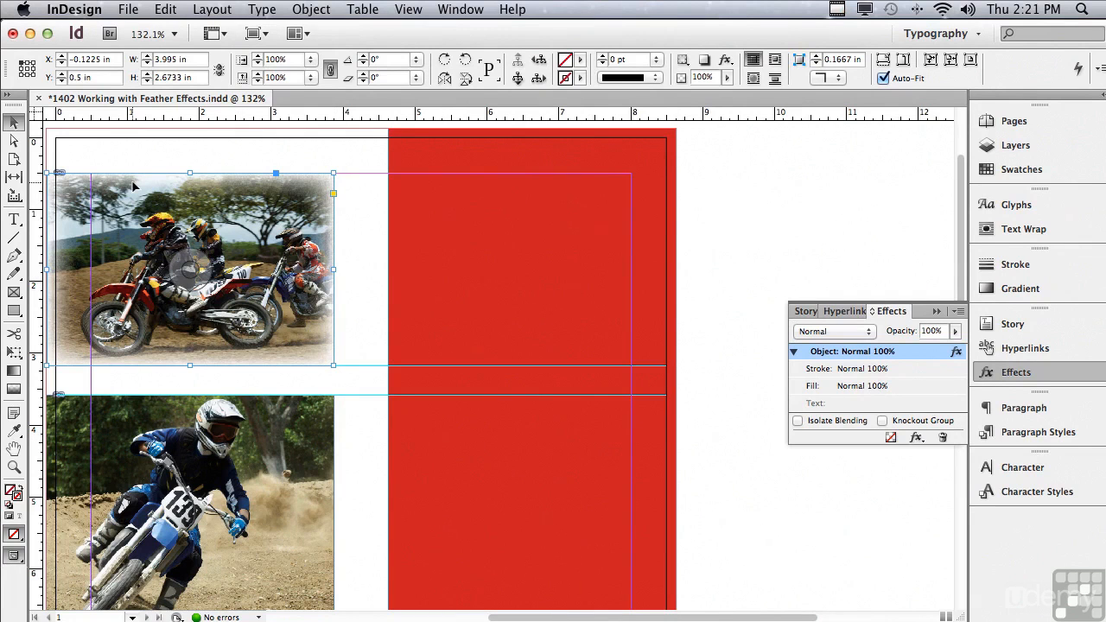
Step: Move the feathered top photo and the middle photo straight across onto the red block
{"action": "left_click_drag", "start_coordinate": [101, 202], "coordinate": [444, 204]}
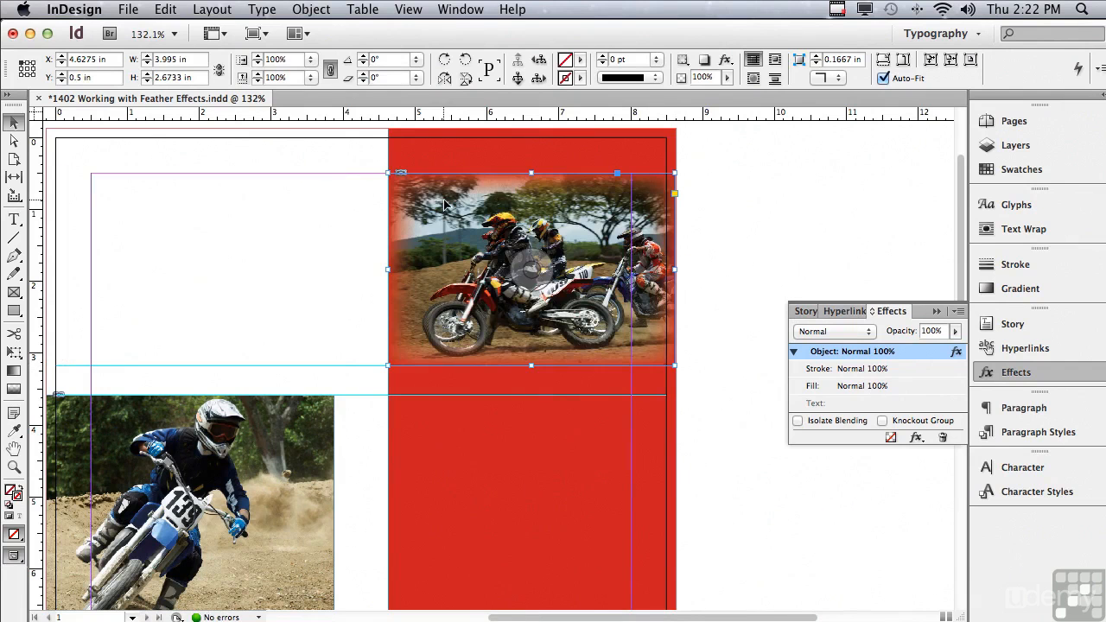
{"action": "left_click", "coordinate": [341, 164]}
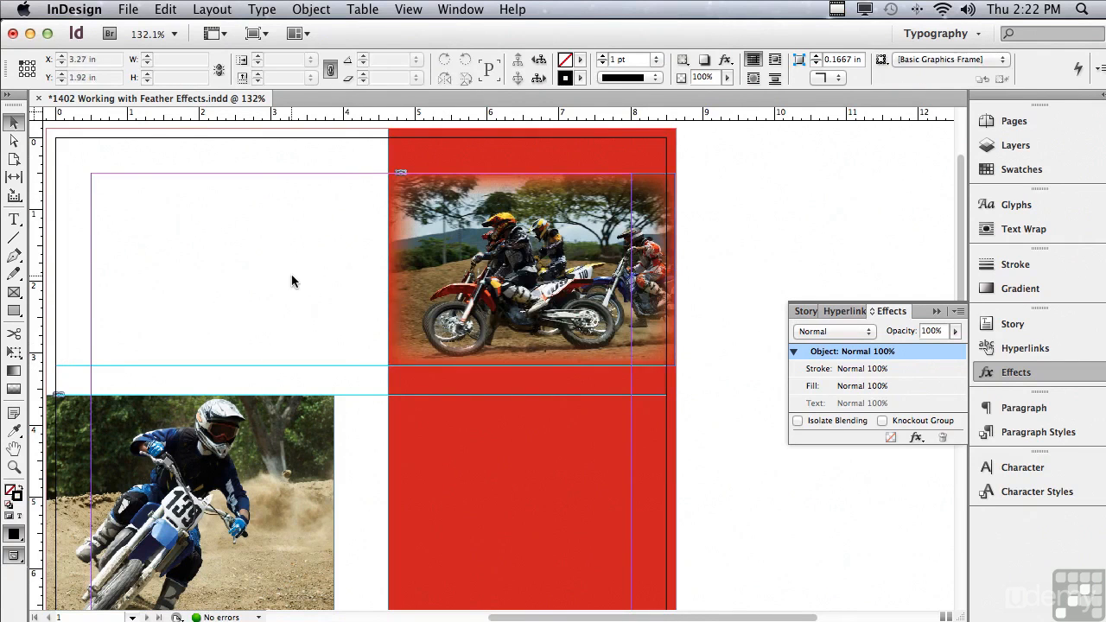
{"action": "left_click_drag", "start_coordinate": [961, 214], "coordinate": [967, 339]}
{"action": "left_click", "coordinate": [116, 177]}
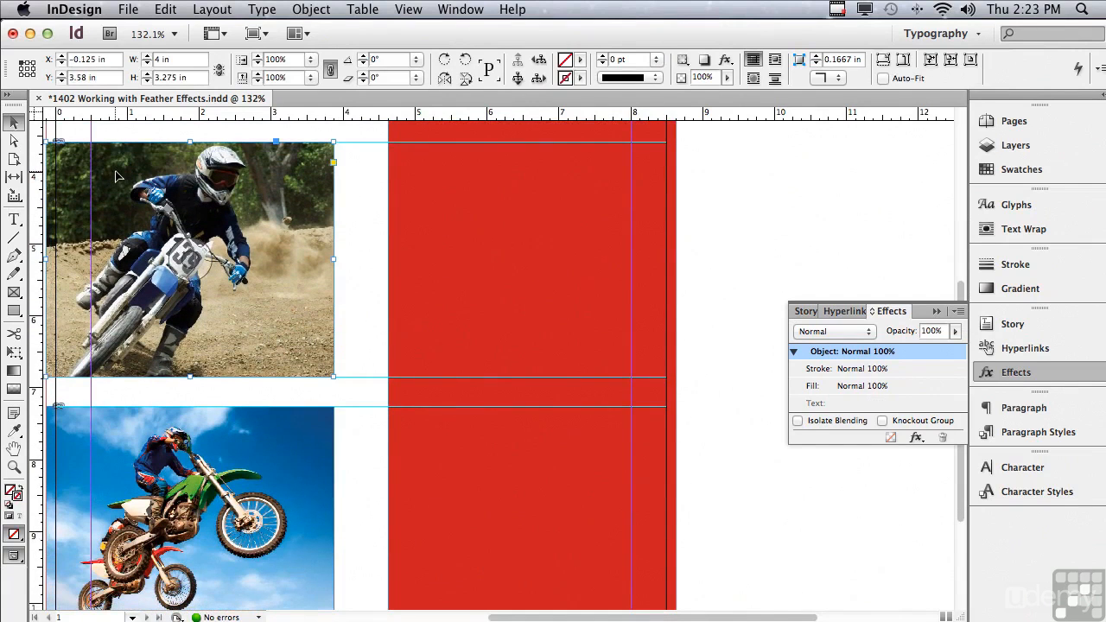
{"action": "left_click_drag", "start_coordinate": [117, 177], "coordinate": [458, 175]}
Step: Add a Directional Feather effect to the photo of rider 139, keeping the photo in view for preview
{"action": "left_click_drag", "start_coordinate": [563, 613], "coordinate": [470, 584]}
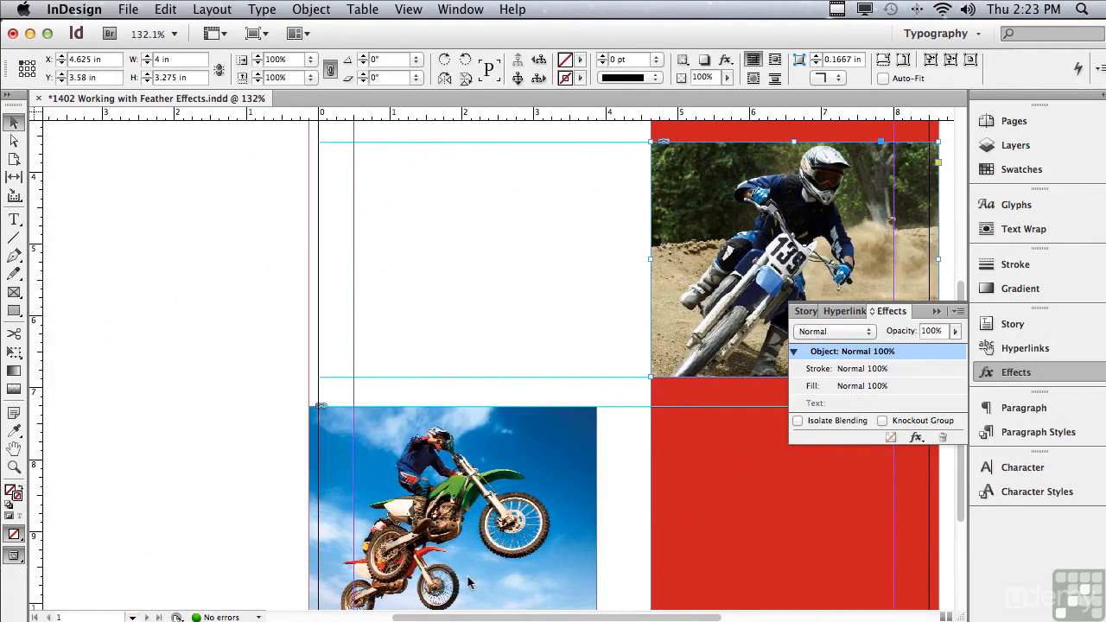
{"action": "left_click", "coordinate": [918, 438]}
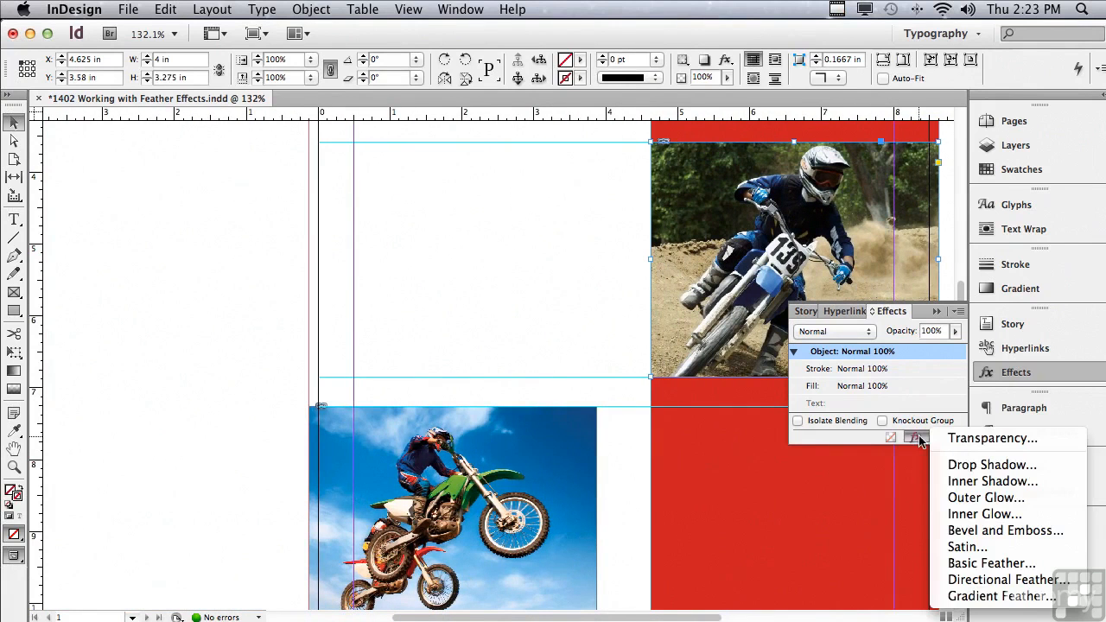
{"action": "left_click", "coordinate": [975, 577]}
{"action": "left_click_drag", "start_coordinate": [587, 108], "coordinate": [264, 128]}
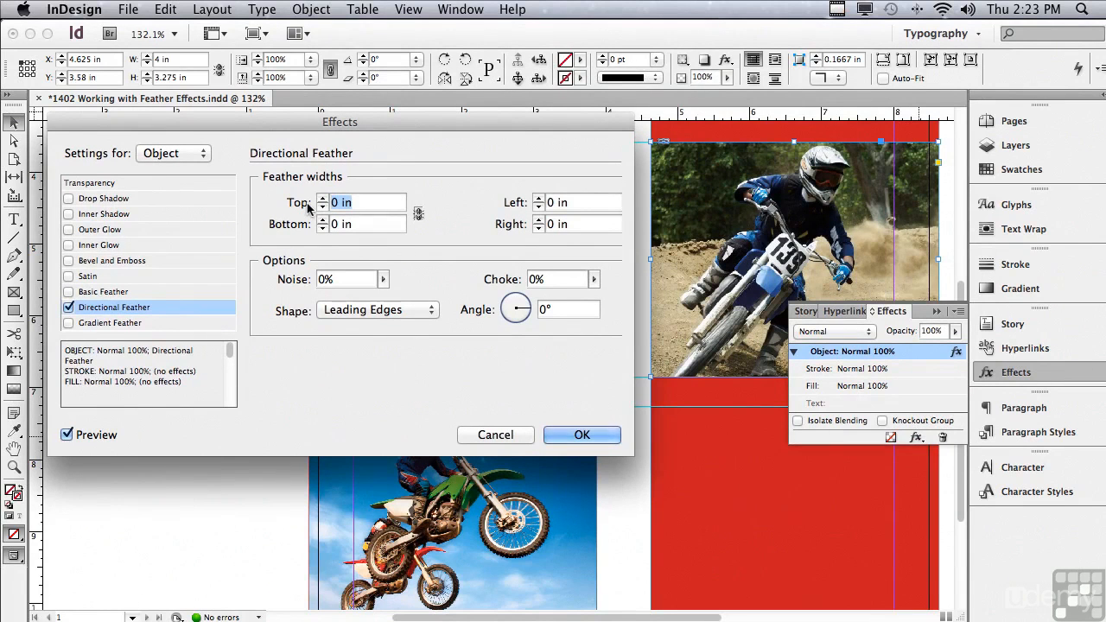
Step: Set the directional feather widths to 0.3125 in top, 0.375 in bottom, 0.3125 in left and 0.25 in right
{"action": "key", "text": "Up"}
{"action": "key", "text": "Up"}
{"action": "key", "text": "Up"}
{"action": "key", "text": "Up"}
{"action": "key", "text": "Up"}
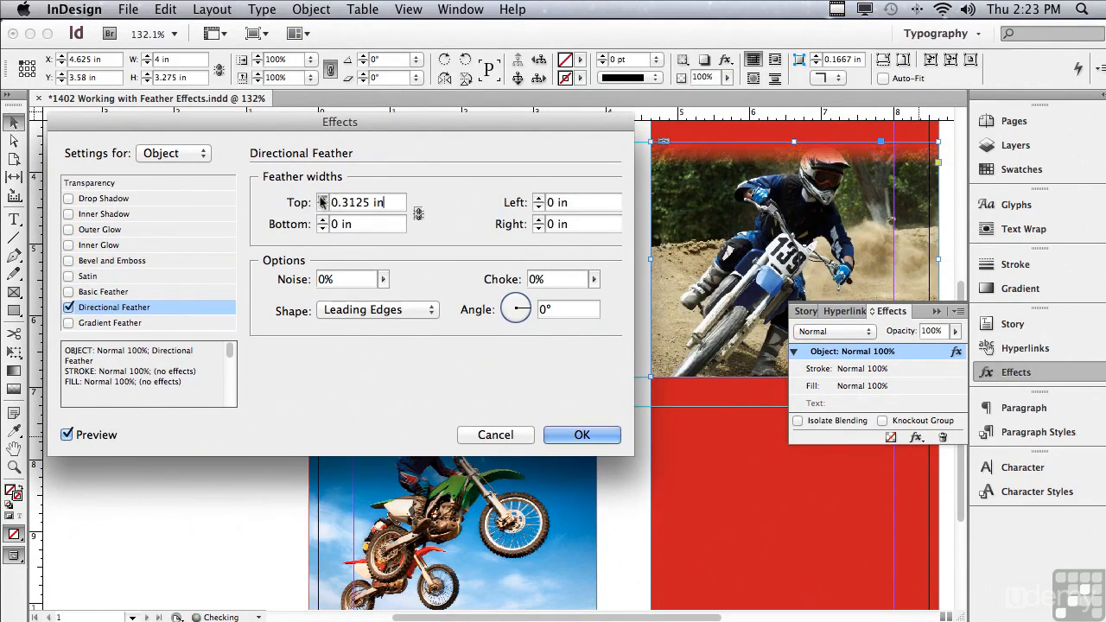
{"action": "left_click", "coordinate": [322, 220]}
{"action": "left_click", "coordinate": [322, 221]}
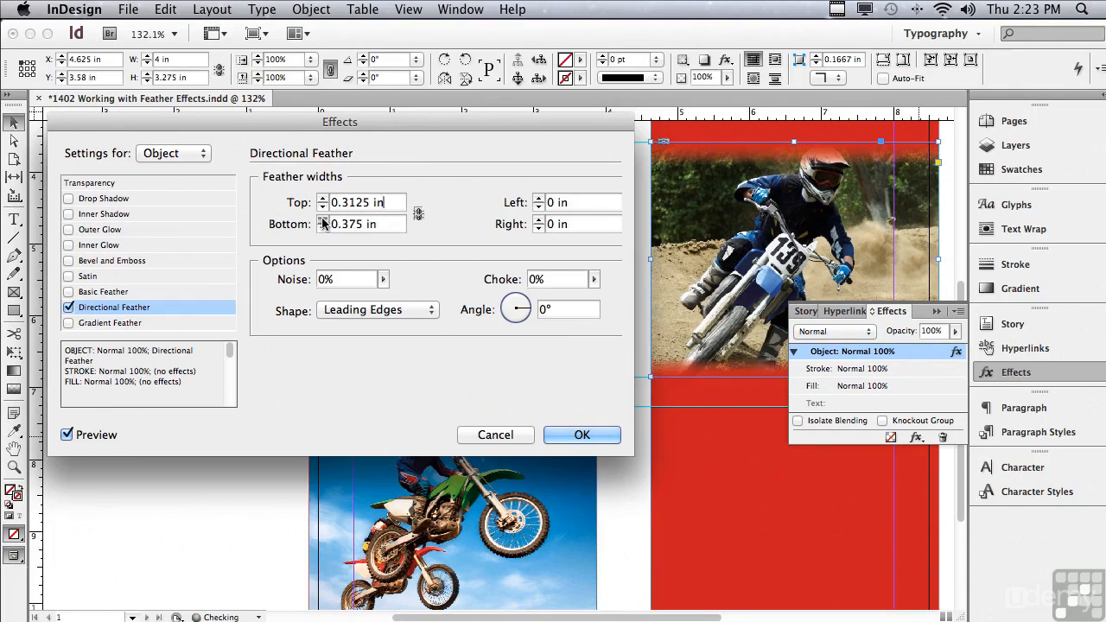
{"action": "left_click", "coordinate": [539, 198]}
{"action": "left_click", "coordinate": [539, 198]}
{"action": "left_click", "coordinate": [537, 219]}
{"action": "left_click", "coordinate": [537, 220]}
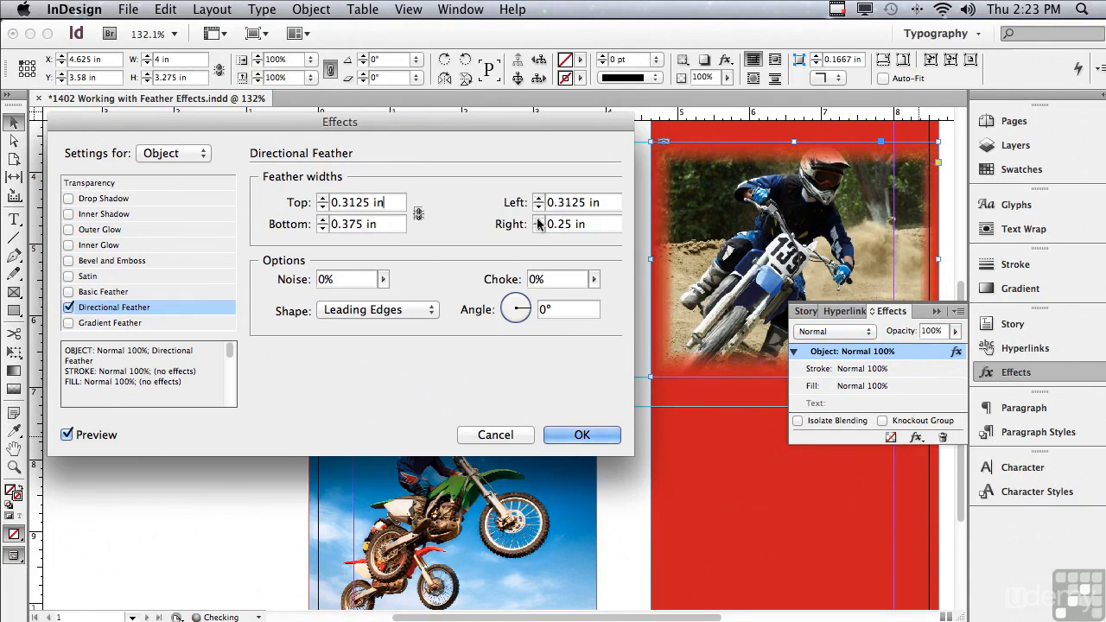
Step: Set the Directional Feather noise to 7% and its choke to 12%
{"action": "left_click", "coordinate": [383, 280]}
{"action": "left_click_drag", "start_coordinate": [381, 299], "coordinate": [388, 300]}
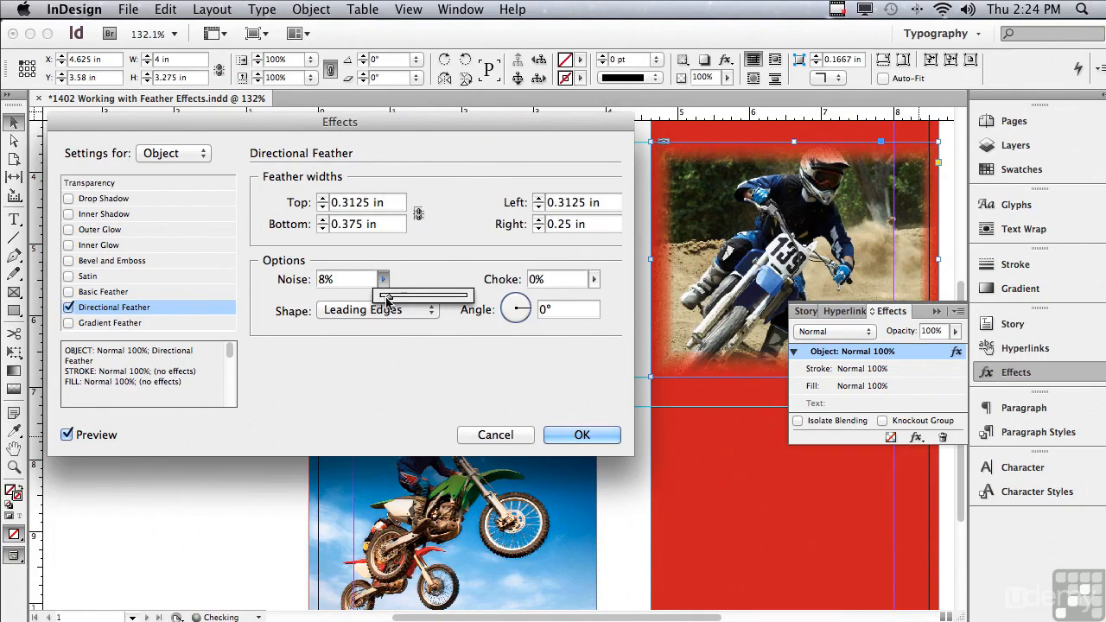
{"action": "left_click", "coordinate": [593, 279]}
{"action": "left_click_drag", "start_coordinate": [598, 304], "coordinate": [603, 302]}
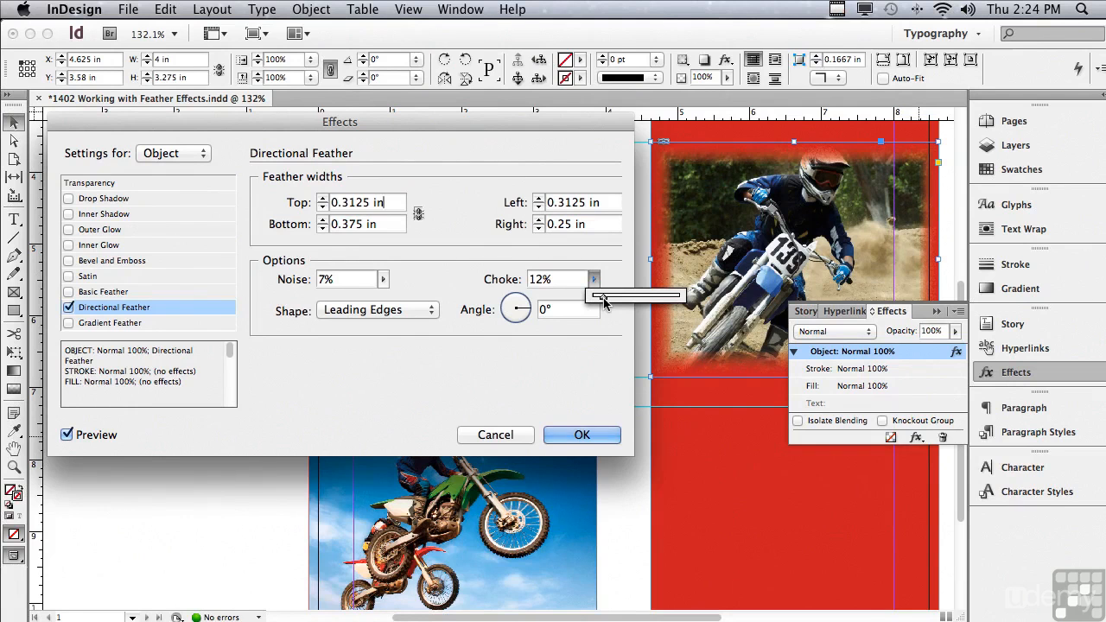
Step: Apply the Directional Feather settings to the photo of rider 139
{"action": "mouse_move", "coordinate": [529, 315]}
{"action": "left_mouse_down"}
{"action": "mouse_move", "coordinate": [525, 300]}
{"action": "mouse_move", "coordinate": [533, 313]}
{"action": "left_mouse_up"}
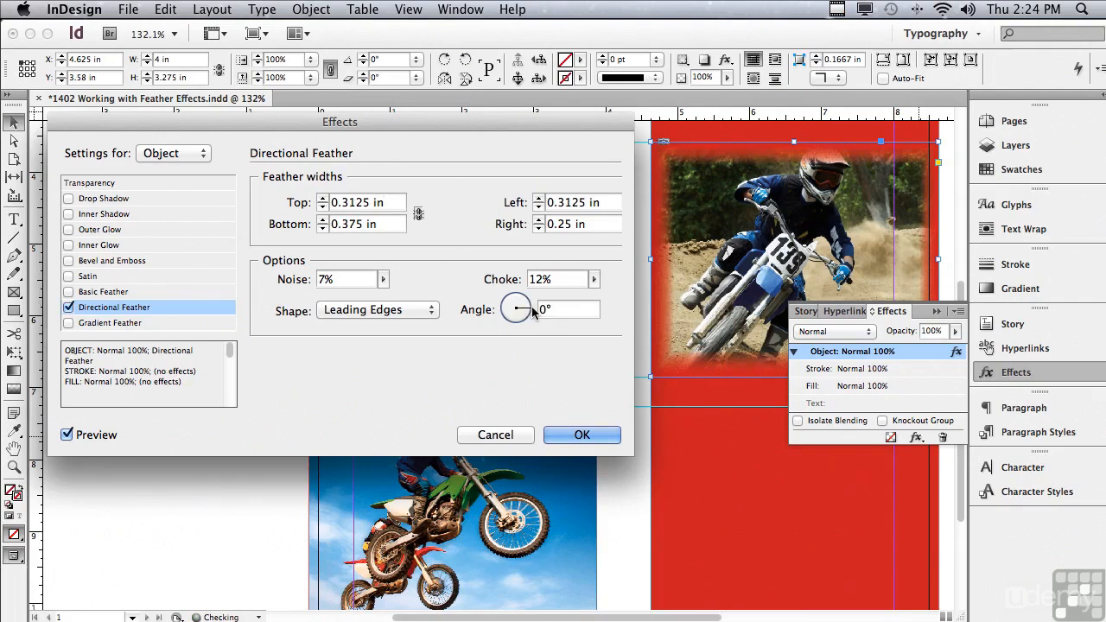
{"action": "left_click", "coordinate": [579, 434]}
Step: Move the bottom photo of the jumping riders straight across onto the red block, at X 4.625 in
{"action": "scroll", "coordinate": [958, 300], "scroll_direction": "down", "scroll_amount": 1}
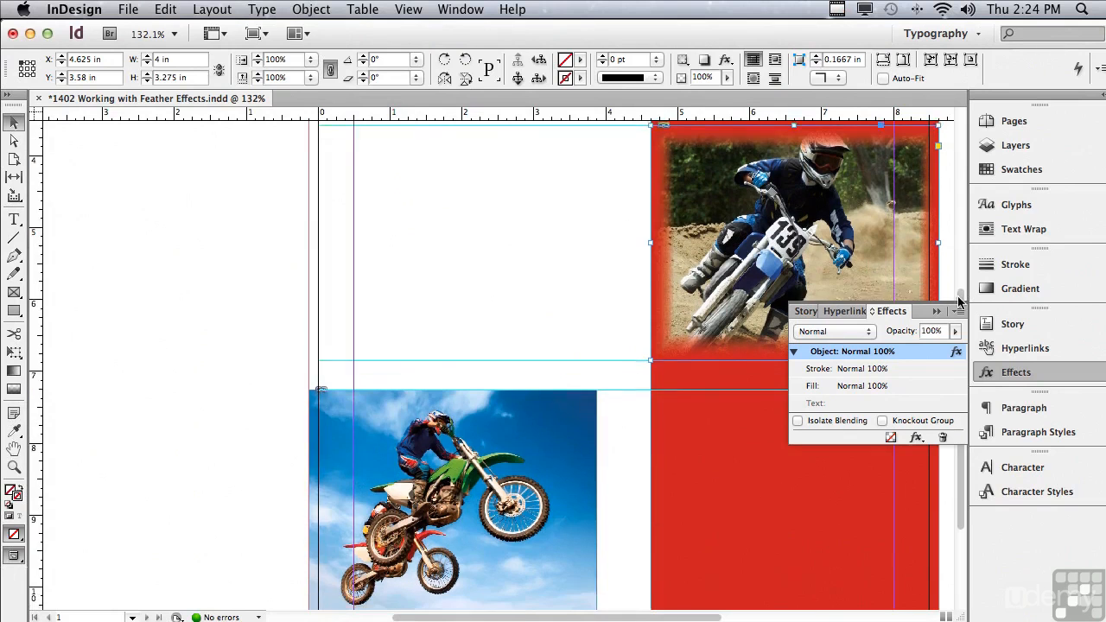
{"action": "scroll", "coordinate": [958, 299], "scroll_direction": "down", "scroll_amount": 5}
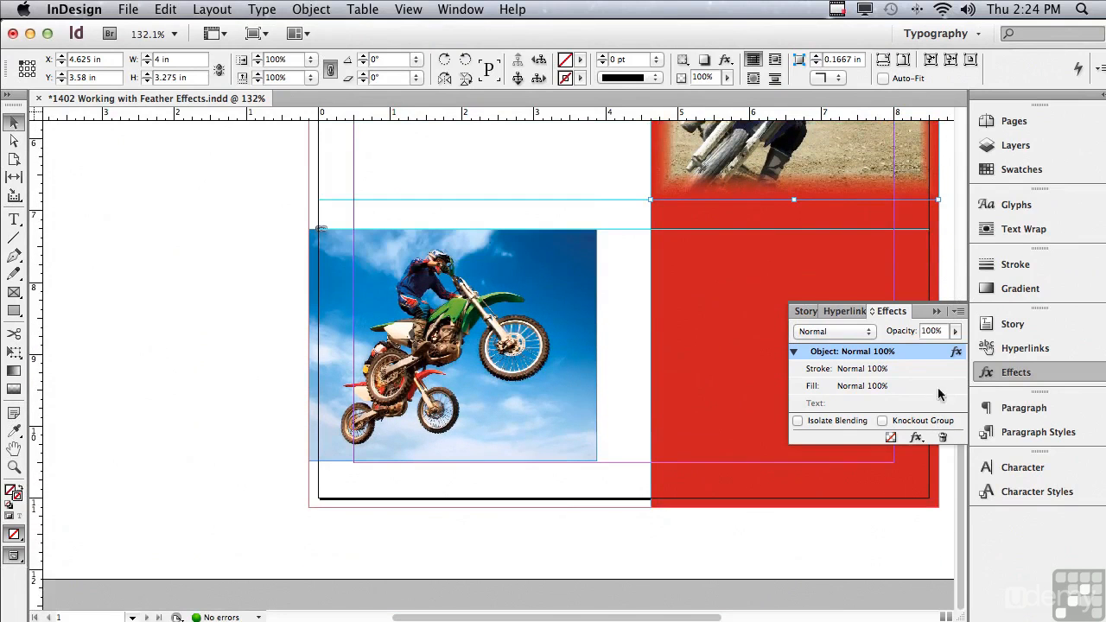
{"action": "left_click_drag", "start_coordinate": [637, 615], "coordinate": [683, 615]}
{"action": "left_click", "coordinate": [211, 273]}
{"action": "left_click_drag", "start_coordinate": [212, 273], "coordinate": [551, 275]}
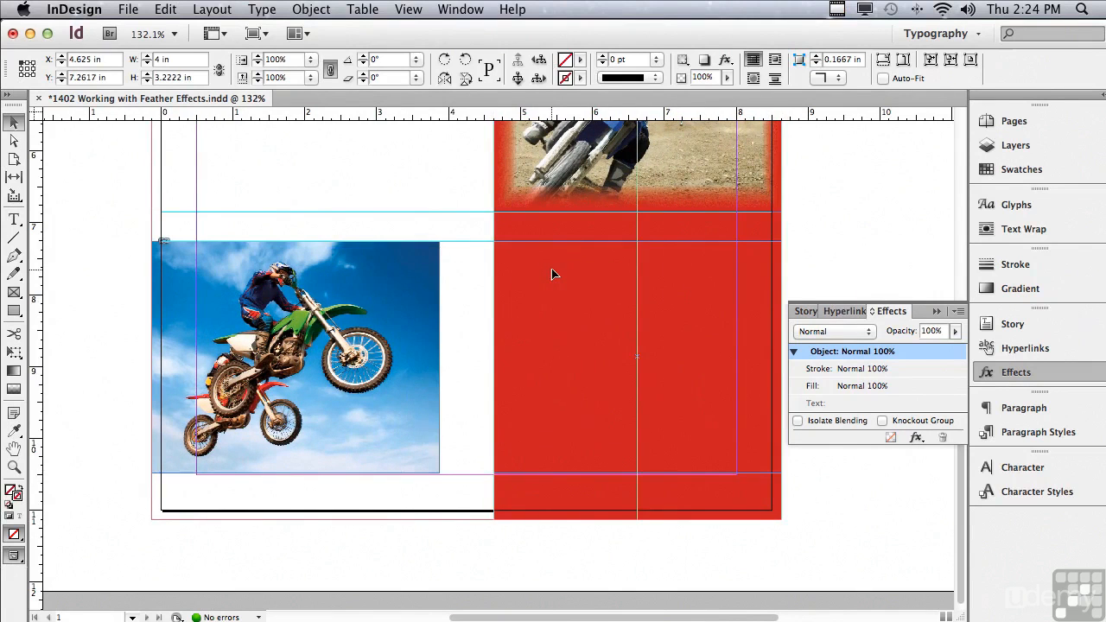
Step: Try a linear Gradient Feather on the bottom photo, keeping it in view for preview, with the opaque stop at 76%
{"action": "left_click", "coordinate": [917, 439]}
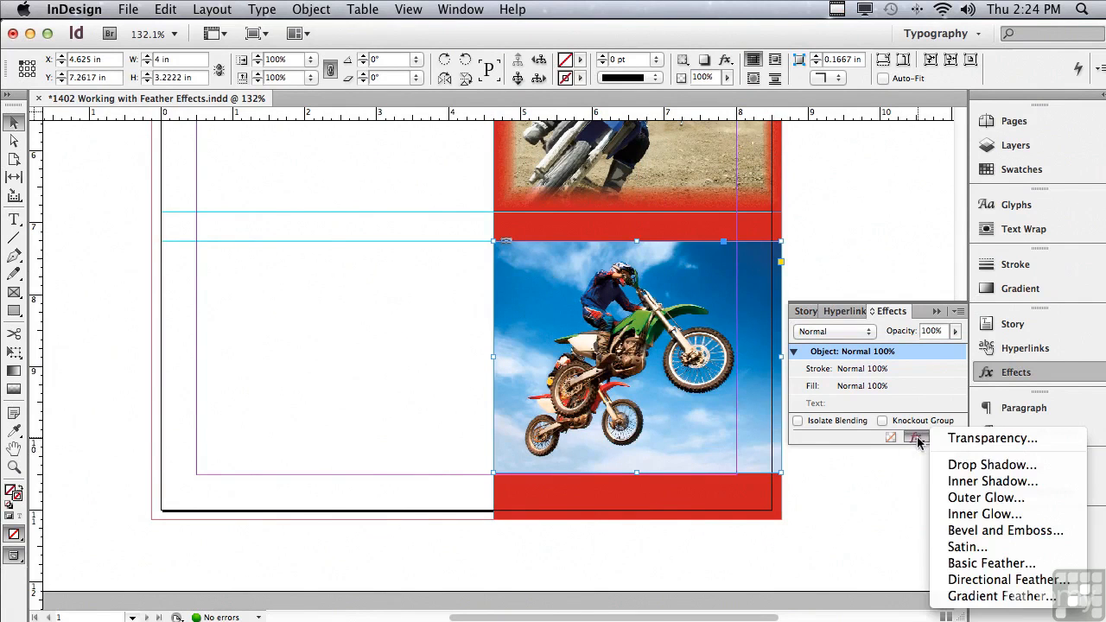
{"action": "left_click", "coordinate": [965, 596]}
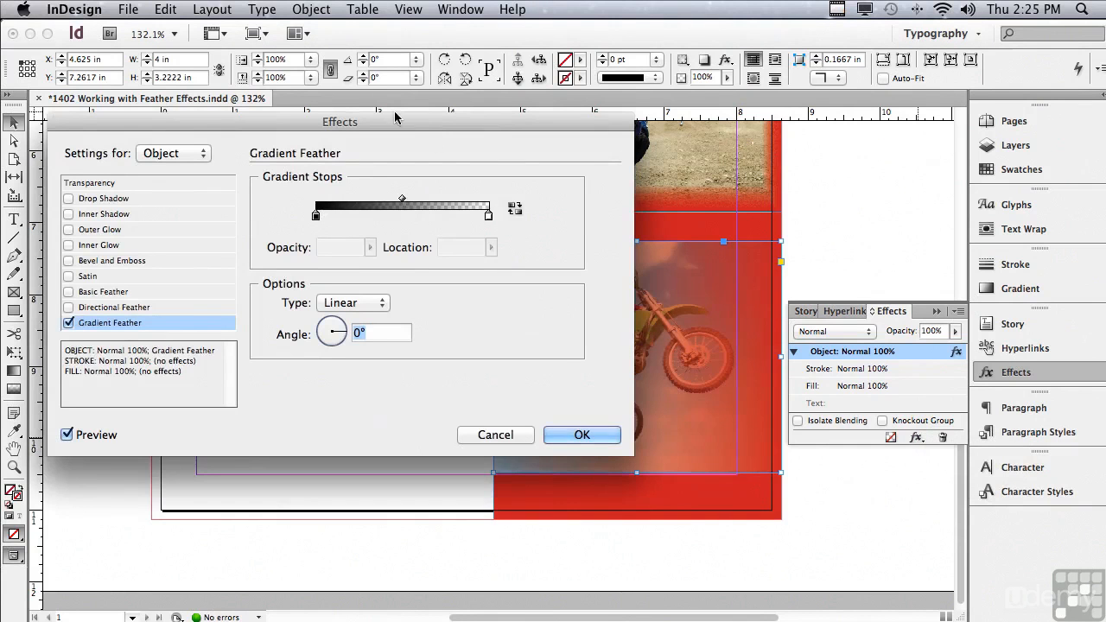
{"action": "left_click_drag", "start_coordinate": [395, 119], "coordinate": [250, 158]}
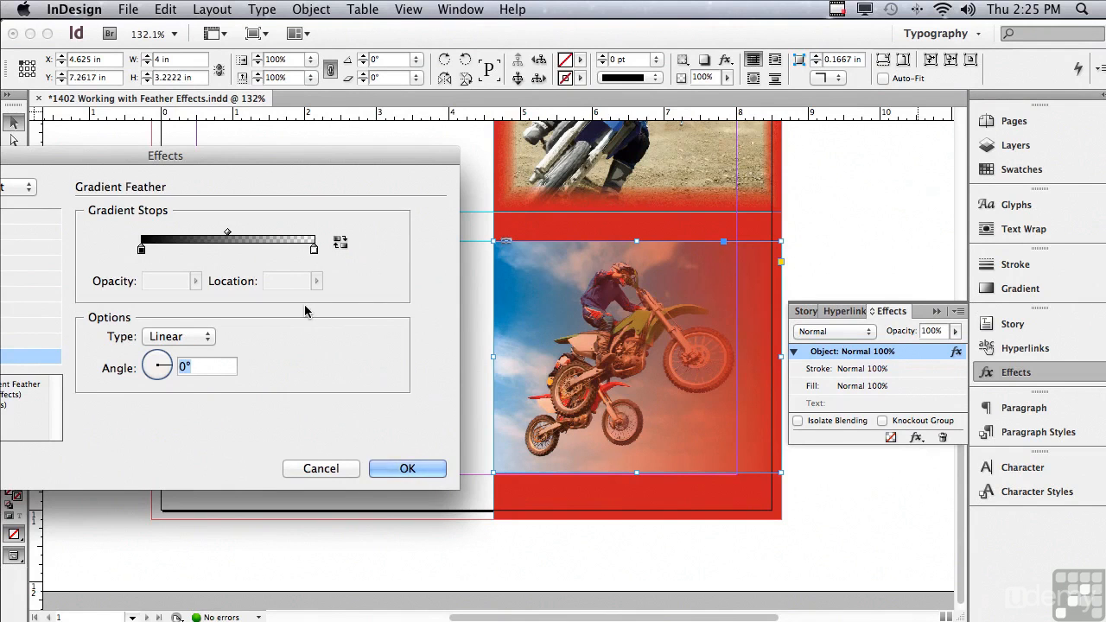
{"action": "left_click", "coordinate": [141, 250]}
{"action": "left_click_drag", "start_coordinate": [141, 250], "coordinate": [273, 252]}
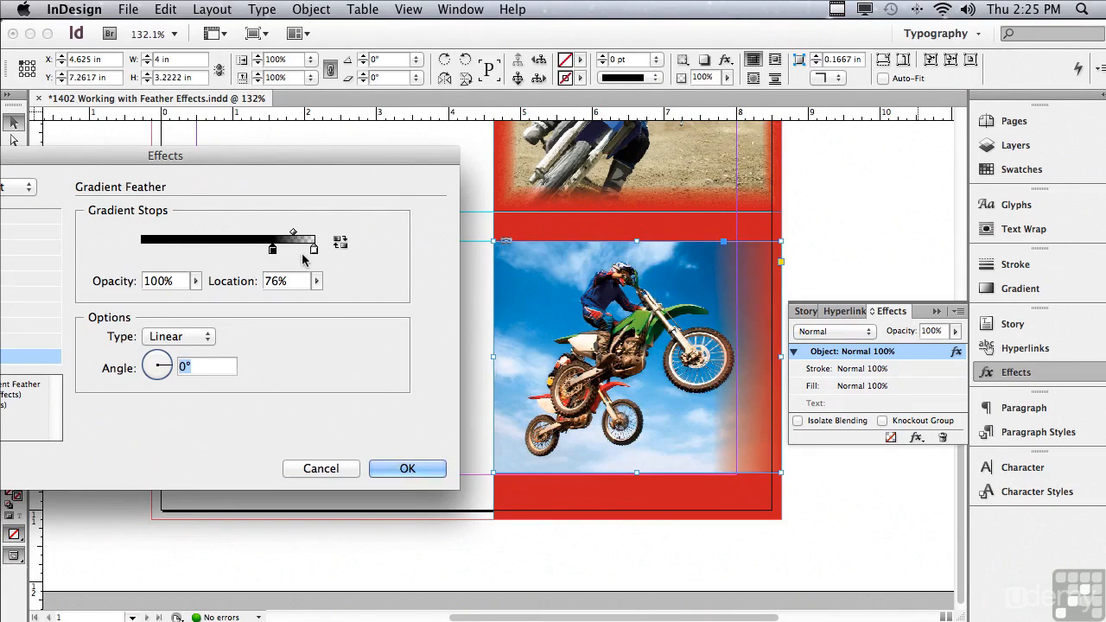
Step: Reverse the feather gradient and add an intermediate stop at 15% location with 86% opacity
{"action": "left_click", "coordinate": [340, 245]}
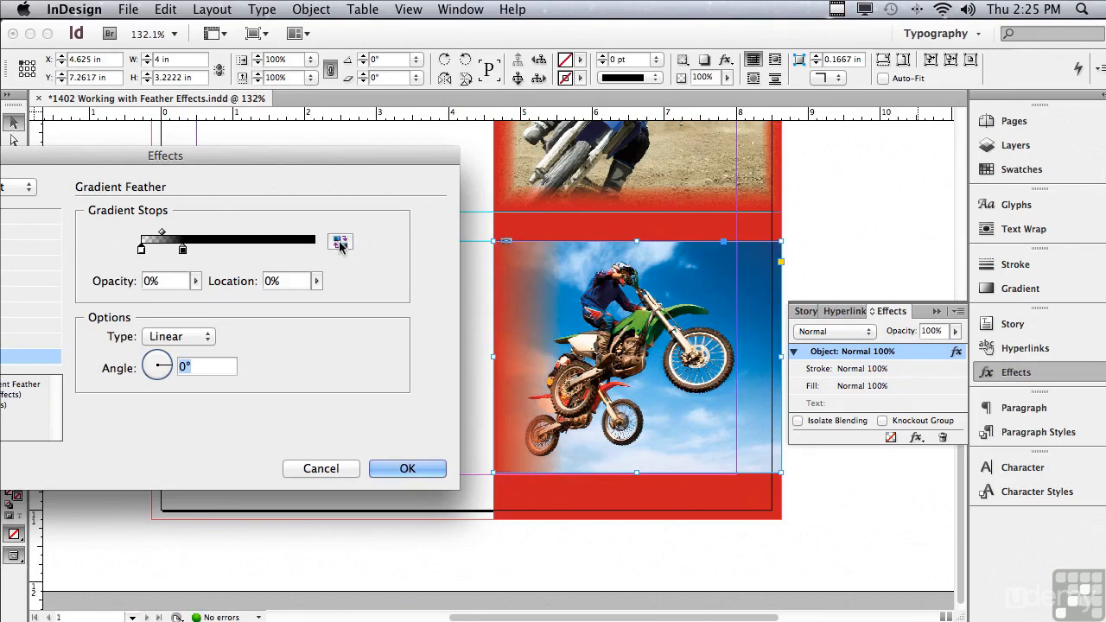
{"action": "left_click", "coordinate": [182, 251]}
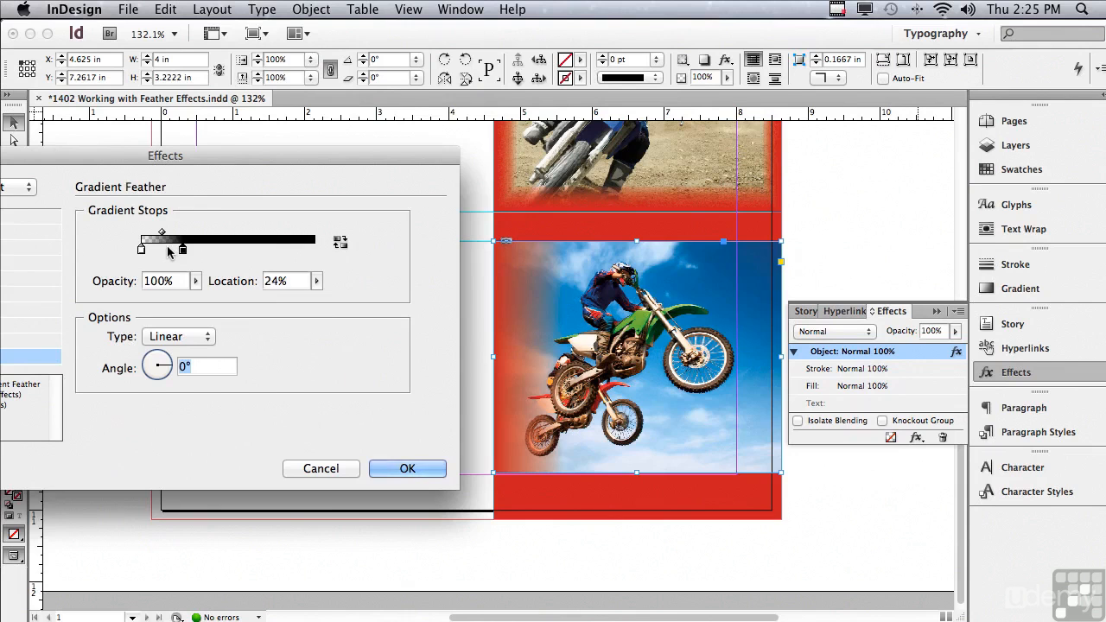
{"action": "left_click", "coordinate": [168, 249]}
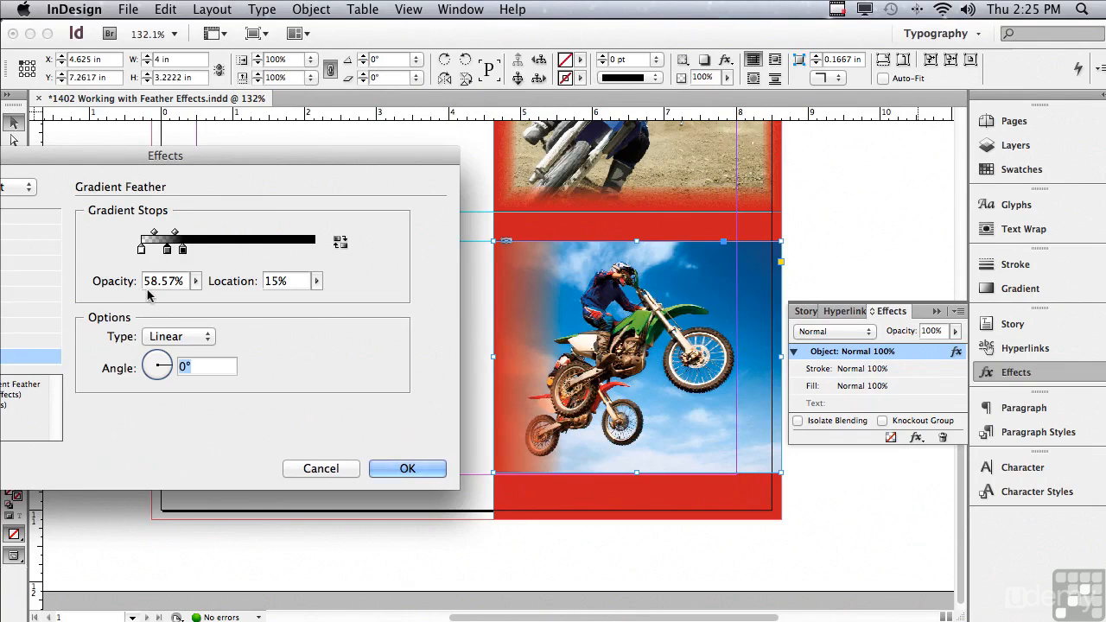
{"action": "left_click", "coordinate": [196, 280]}
{"action": "left_click_drag", "start_coordinate": [192, 300], "coordinate": [217, 303]}
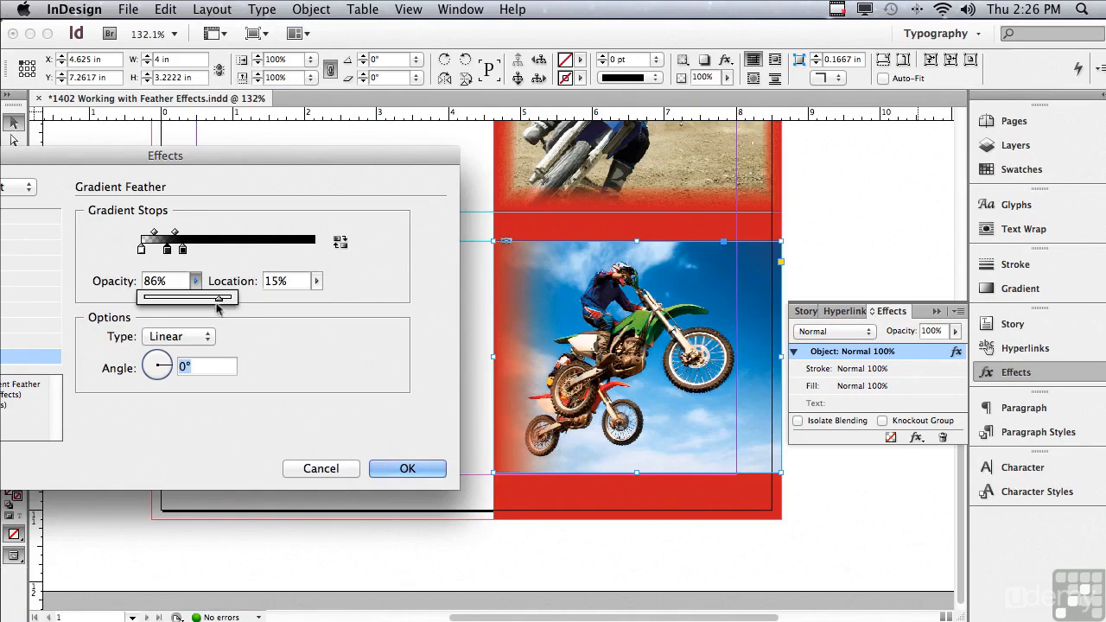
Step: Try the Radial gradient type with reversed stops on the bottom photo and cancel the Gradient Feather effect
{"action": "left_click", "coordinate": [171, 337]}
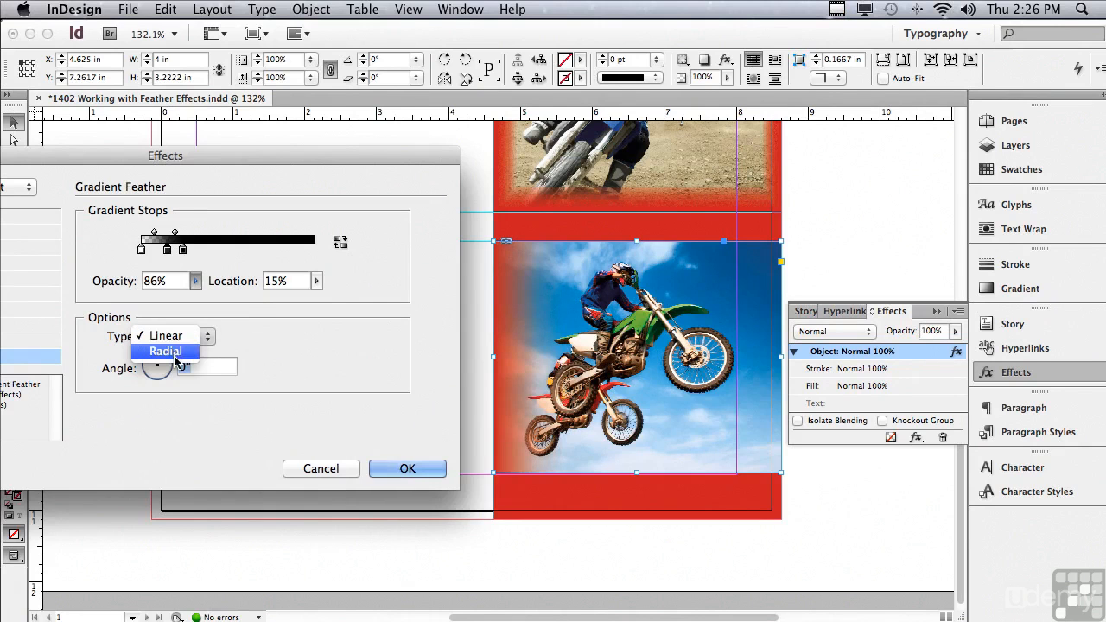
{"action": "left_click", "coordinate": [171, 353]}
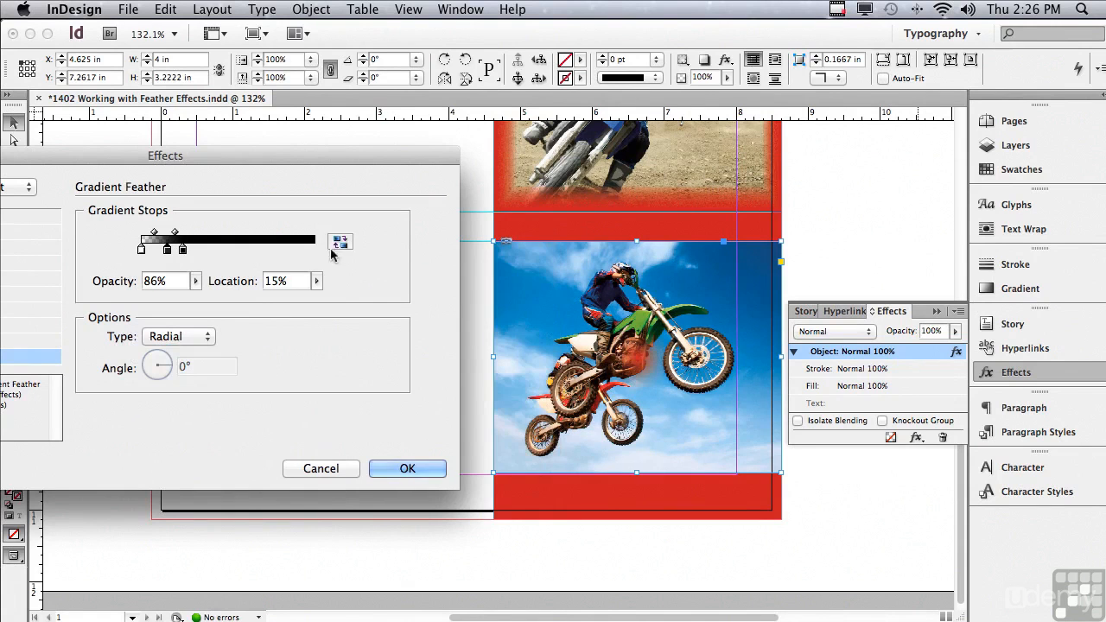
{"action": "left_click", "coordinate": [340, 242]}
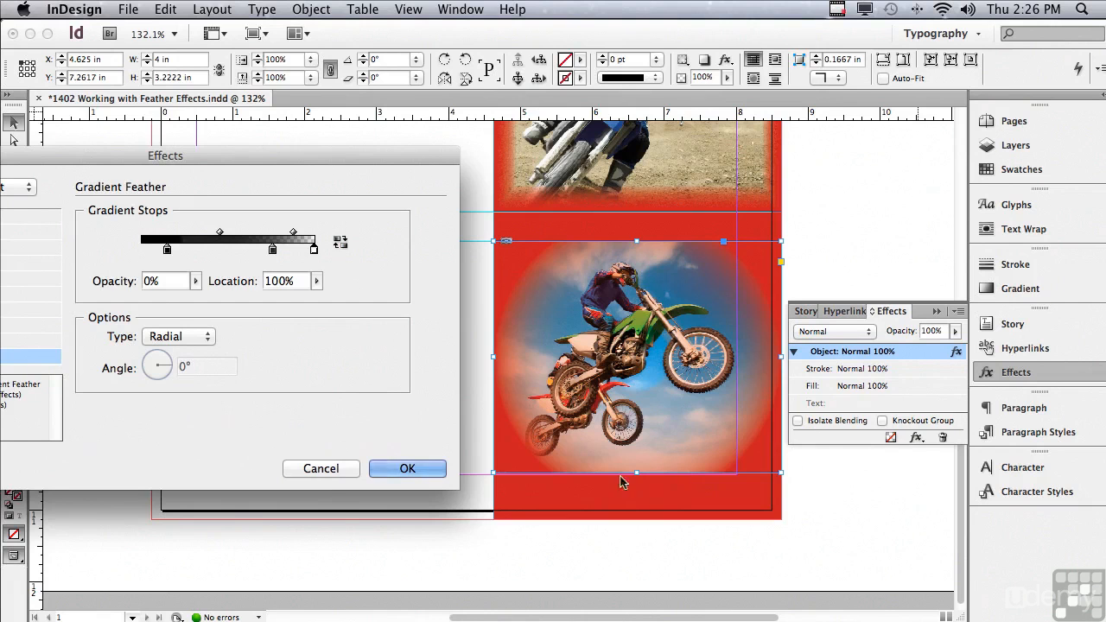
{"action": "left_click", "coordinate": [322, 469]}
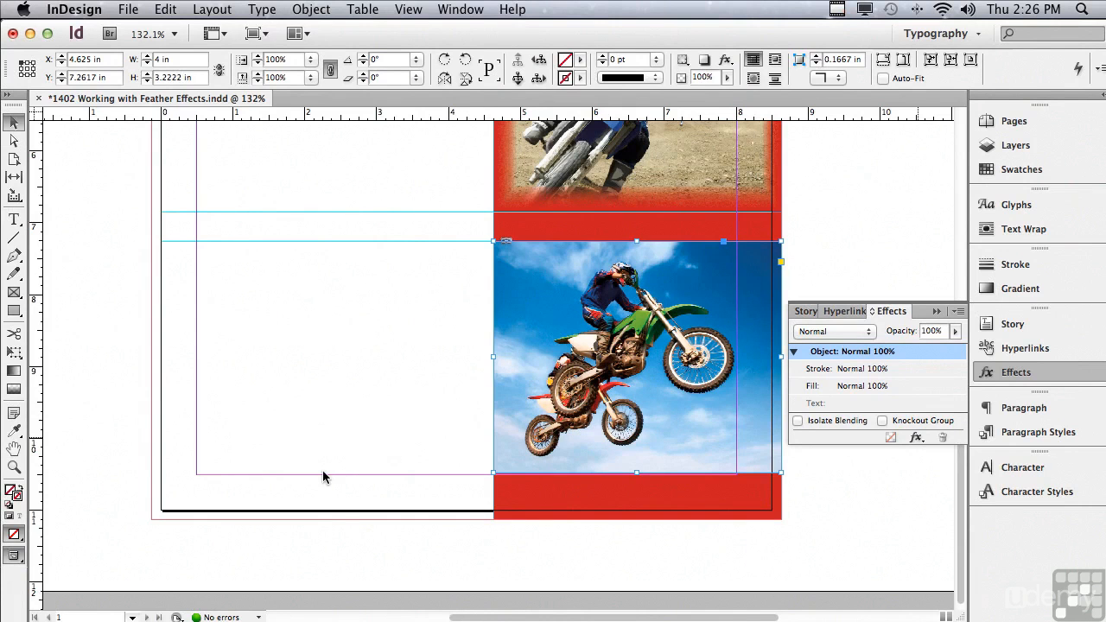
Step: Fade the lower edge of the bottom photo with the Gradient Feather tool, from about Y 10.04 in down to the frame's bottom edge
{"action": "key", "text": "shift+g"}
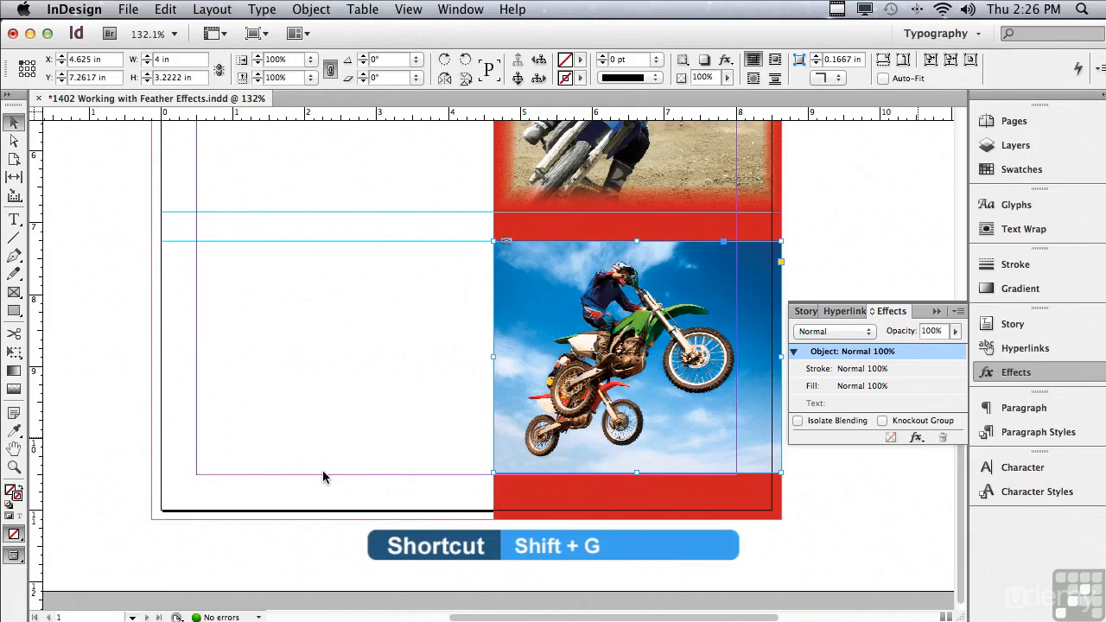
{"action": "key", "text": "shift+g"}
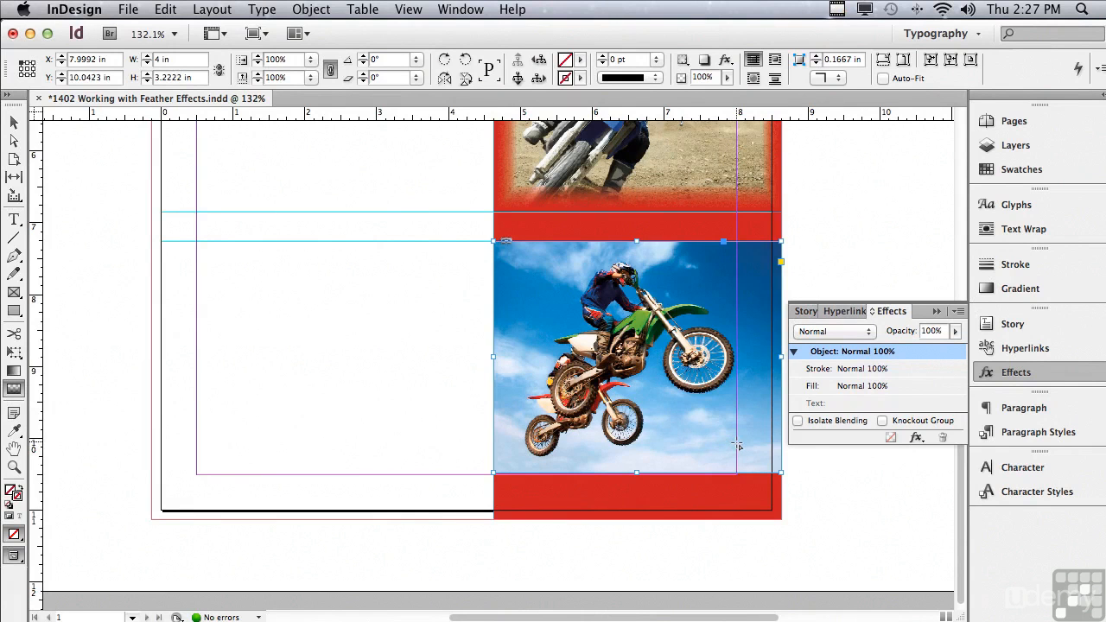
{"action": "left_click_drag", "start_coordinate": [737, 446], "coordinate": [739, 475]}
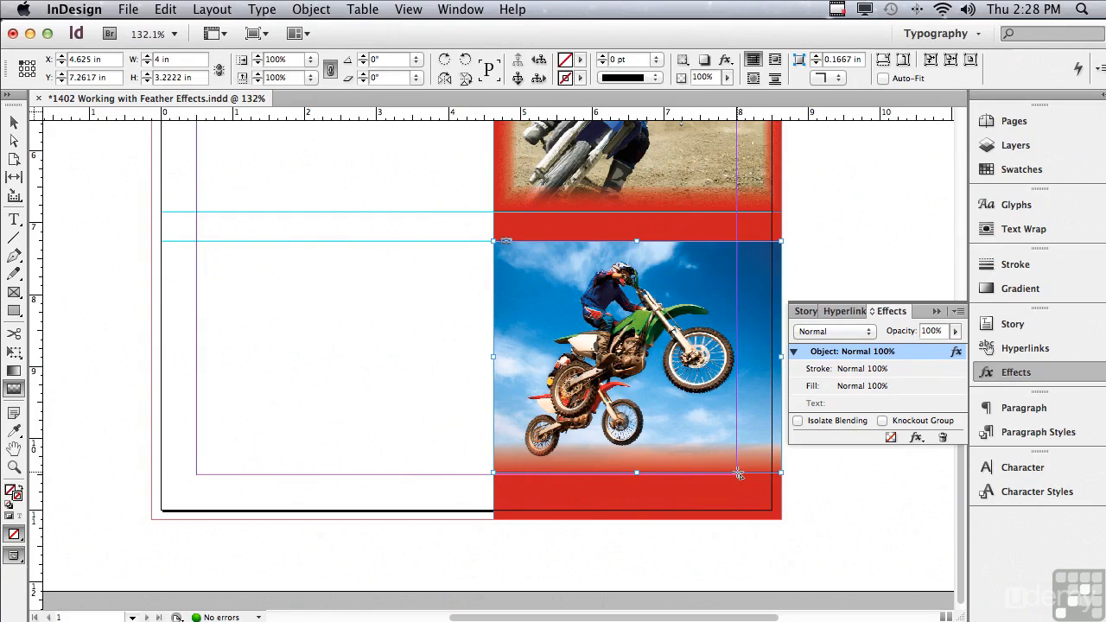
Step: Show the page in Preview mode and deselect the photo to examine the blended layout
{"action": "key", "text": "w"}
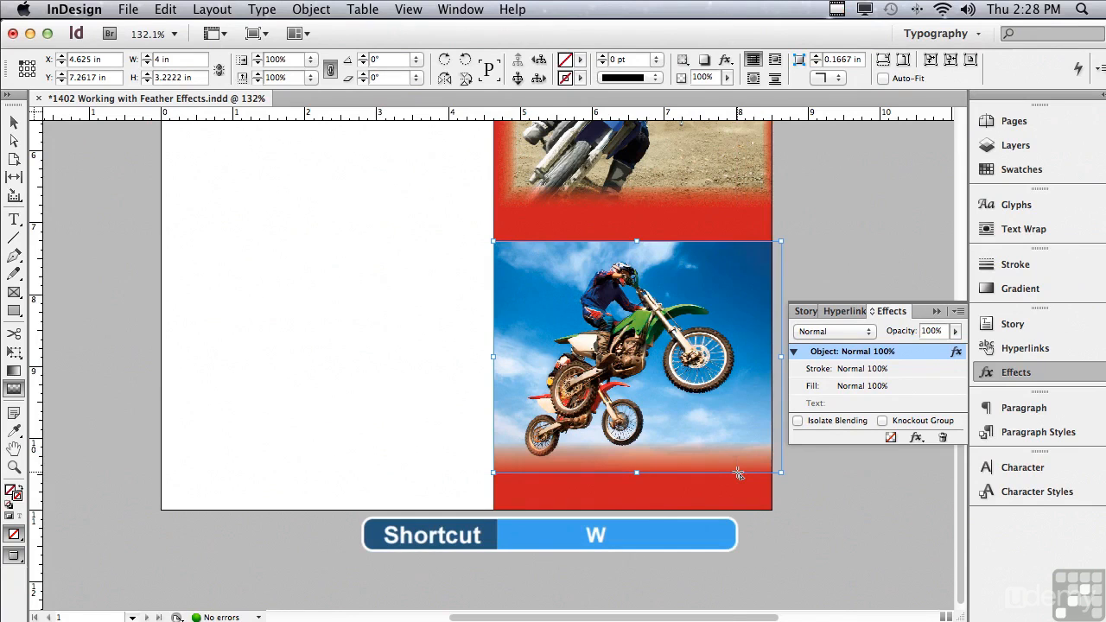
{"action": "left_click", "coordinate": [14, 123]}
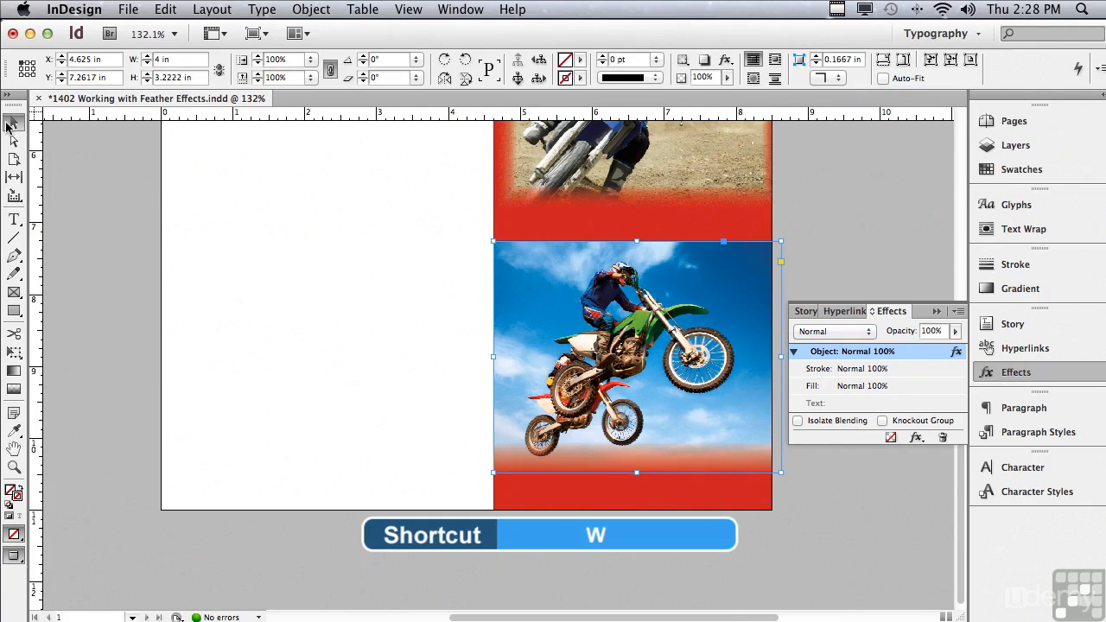
{"action": "left_click", "coordinate": [185, 201]}
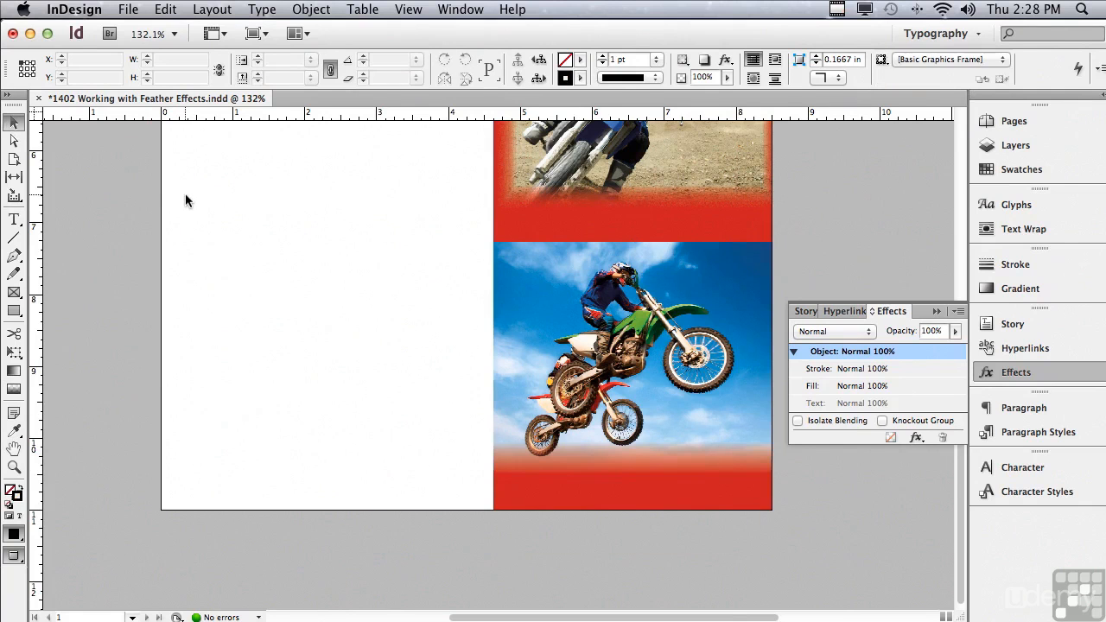